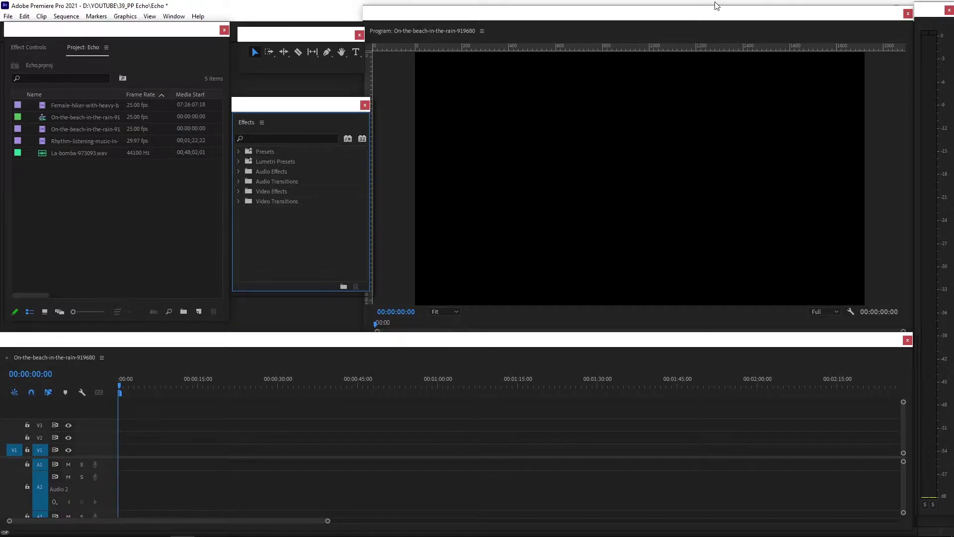
Step: Place the On-the-beach-in-the-rain video clip at the start of track V1 and preview its playback
drag(45, 129, 124, 465)
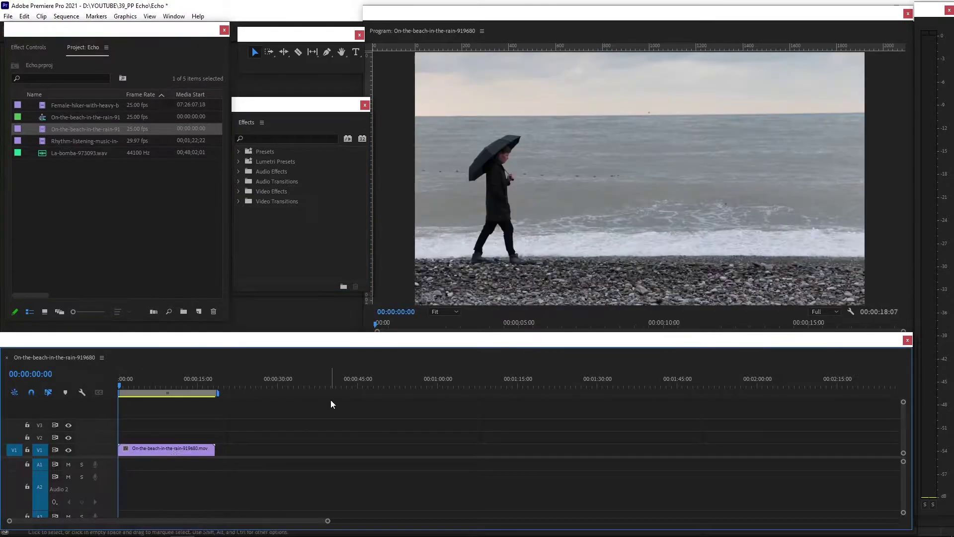
key(space)
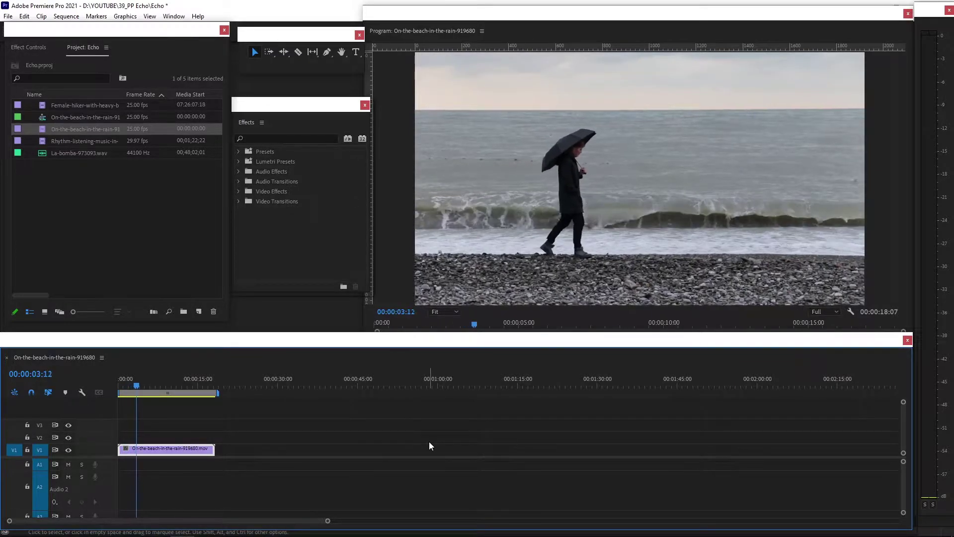
key(space)
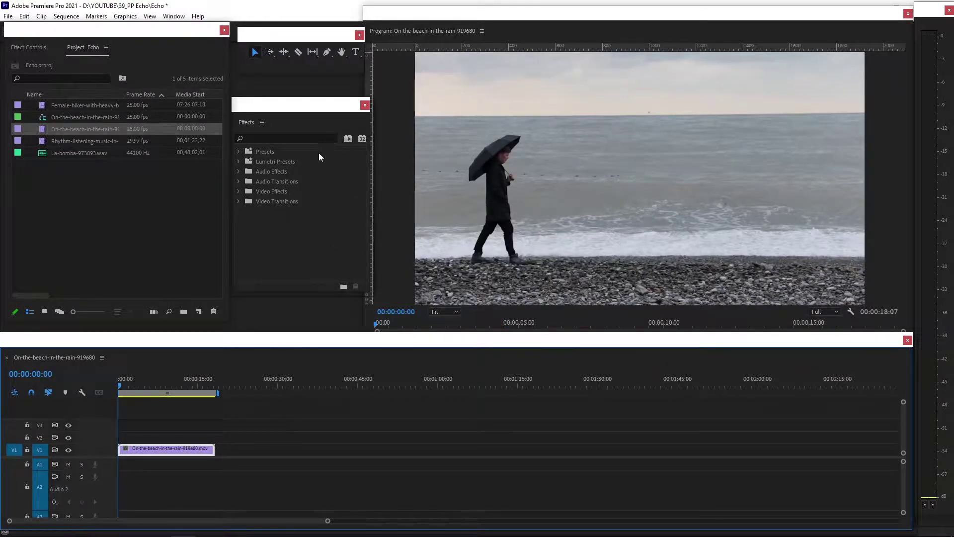
Step: Search the effects for "echo", apply the Echo video effect to the beach clip, and show the effect's settings
click(255, 139)
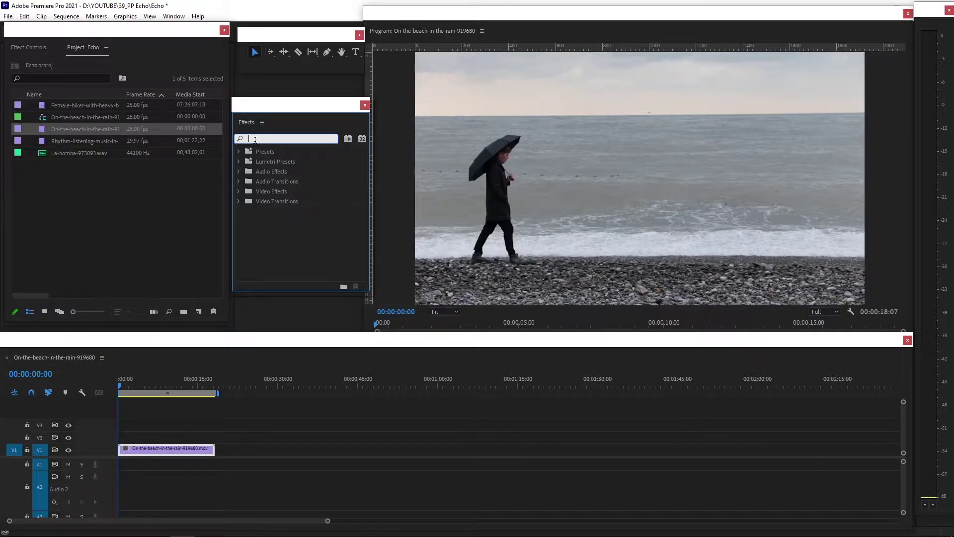
text(echo)
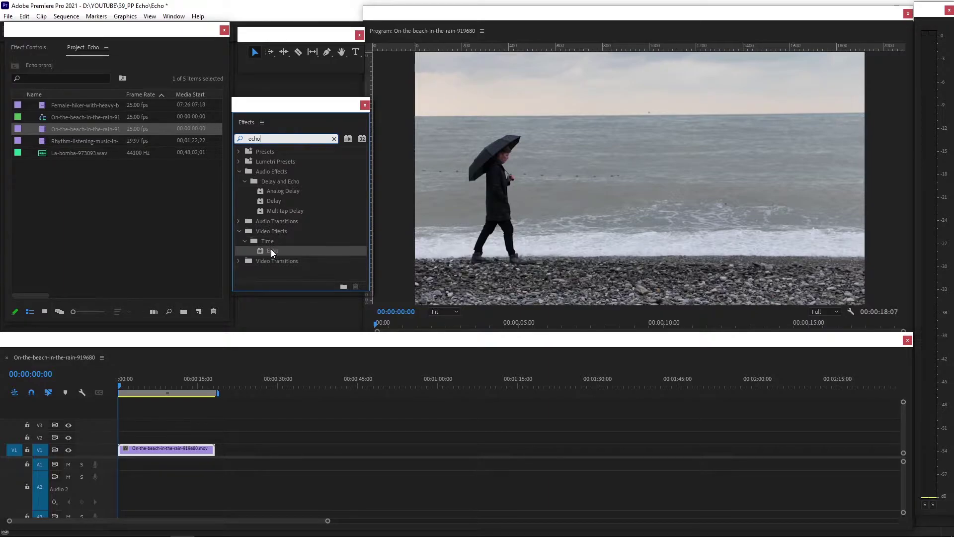
drag(272, 249, 162, 451)
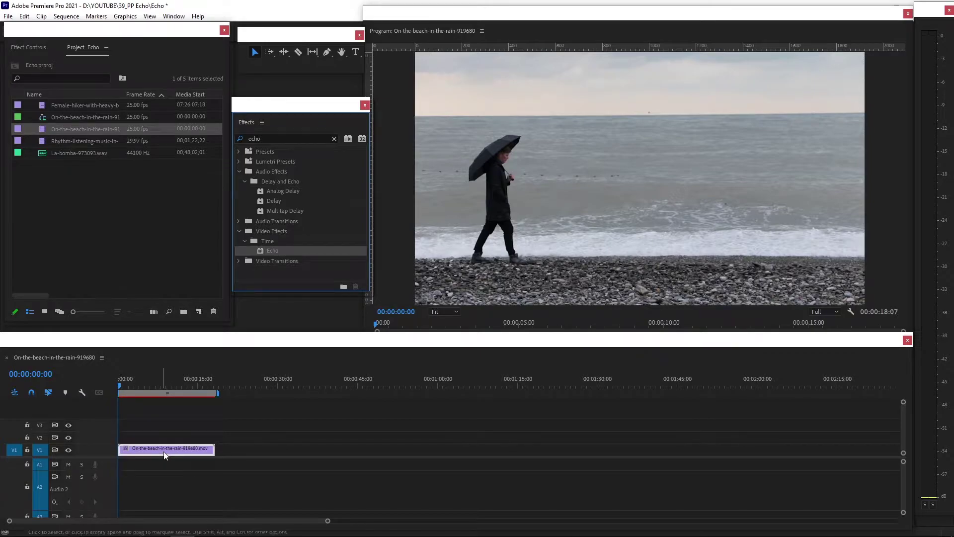
click(36, 47)
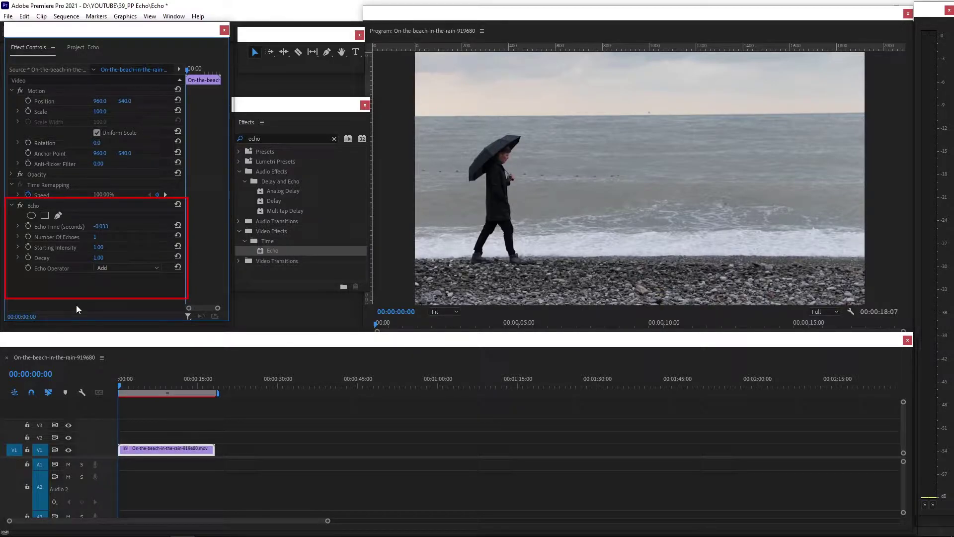
key(shift+7)
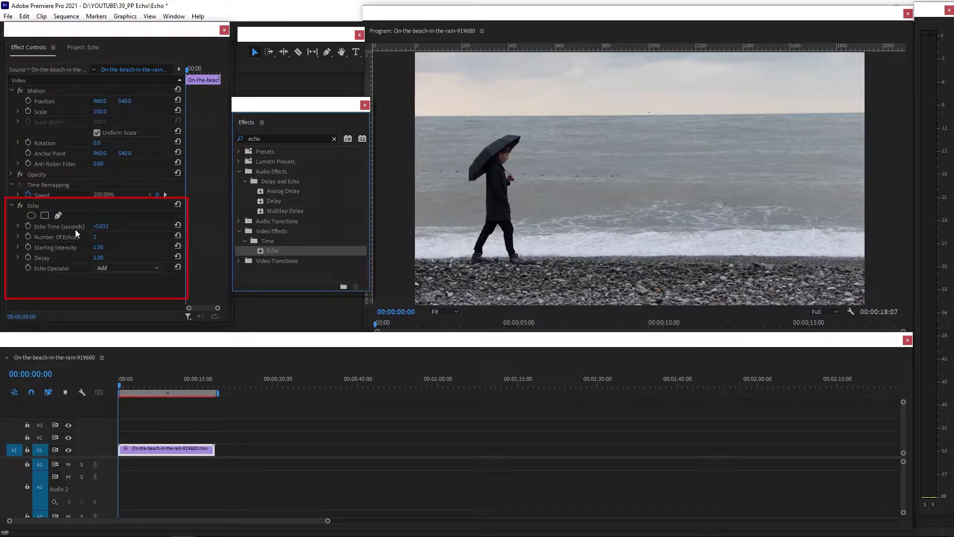
Step: Set the Echo Time to 3 seconds and the Echo Operator to Minimum
click(102, 226)
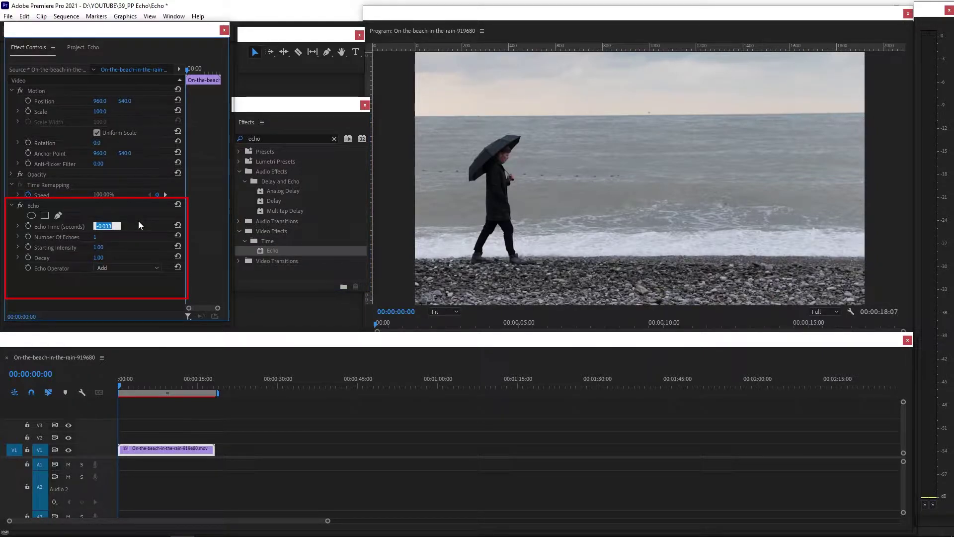
text(3)
key(Return)
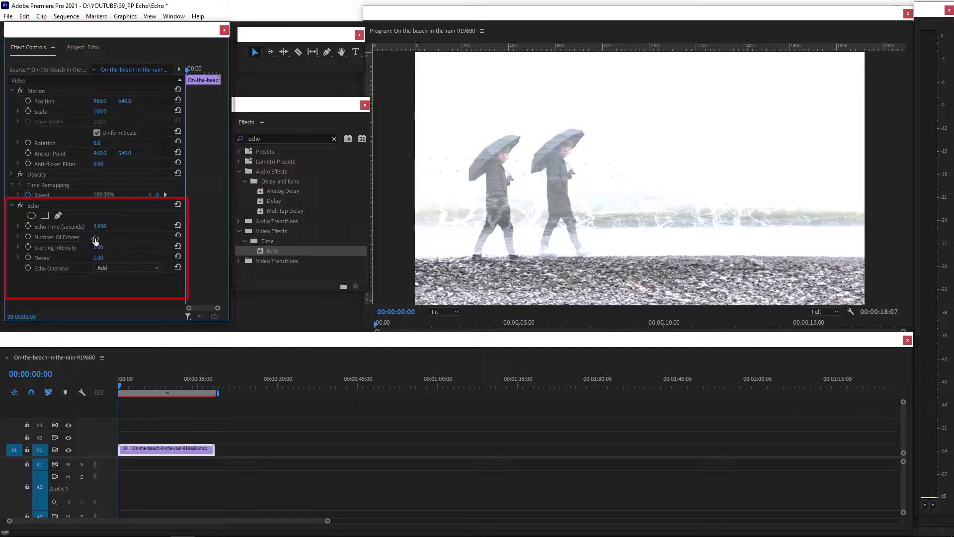
click(151, 267)
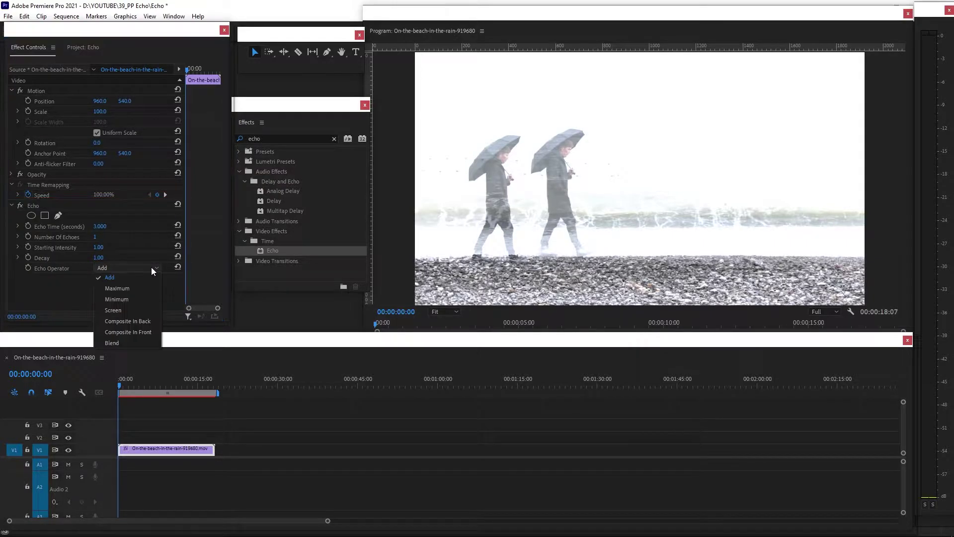
click(126, 299)
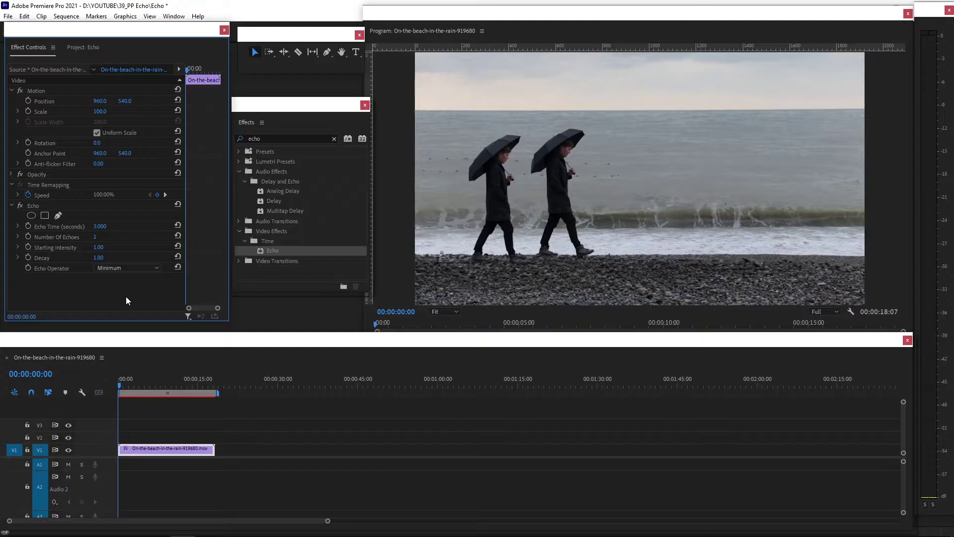
Step: Set the Number Of Echoes to 3
click(95, 237)
text(3)
key(Return)
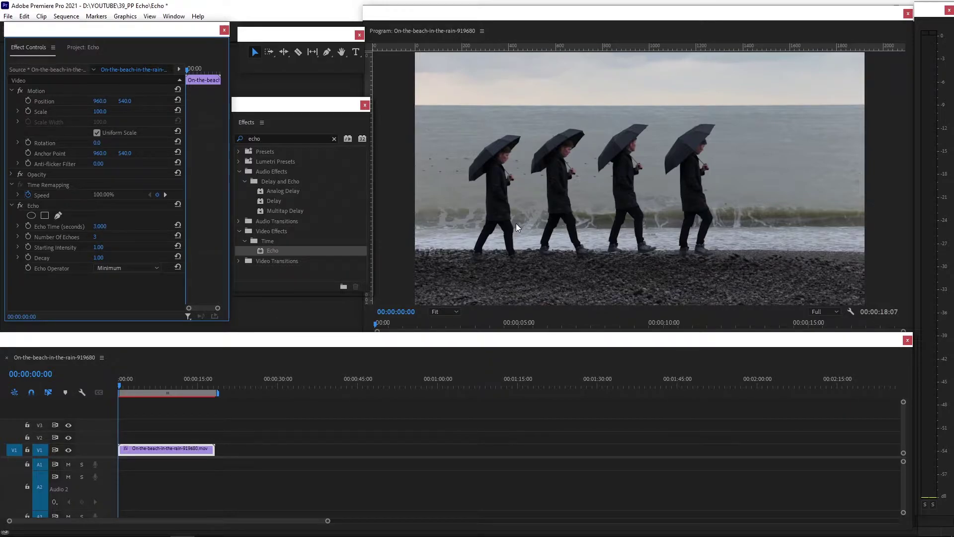
key(Return)
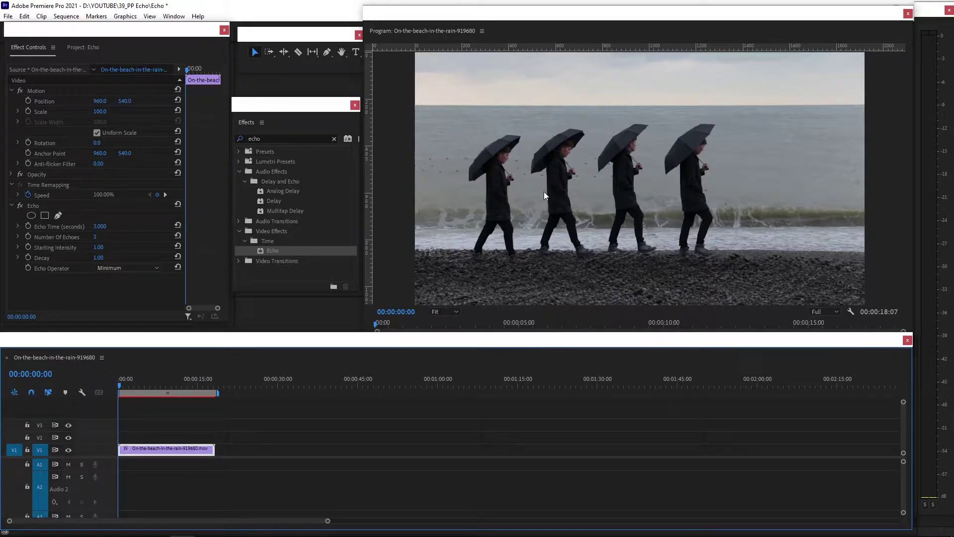
Step: Check the foremost echoed figure's position against the frame at 00:00:09:00 using a temporary vertical guide
drag(372, 134, 712, 128)
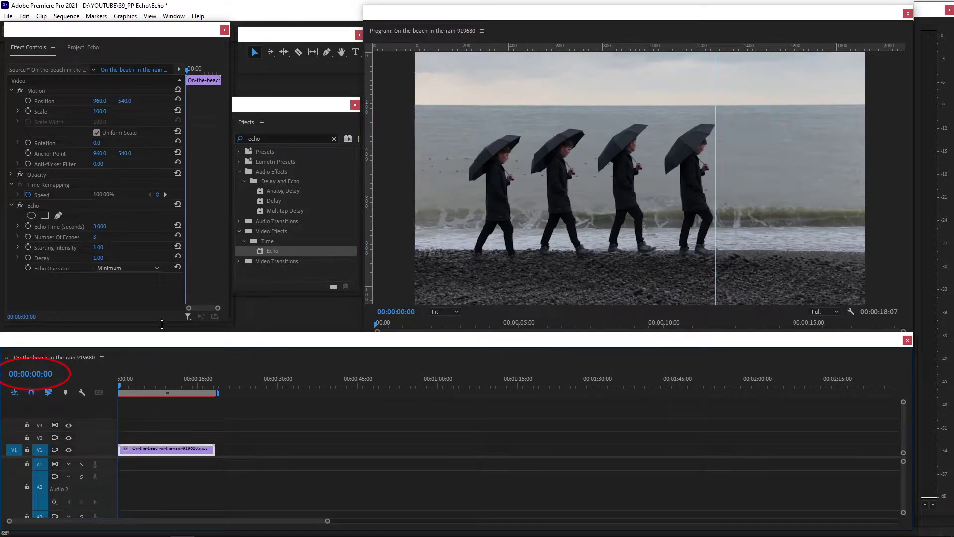
click(143, 385)
drag(144, 386, 168, 387)
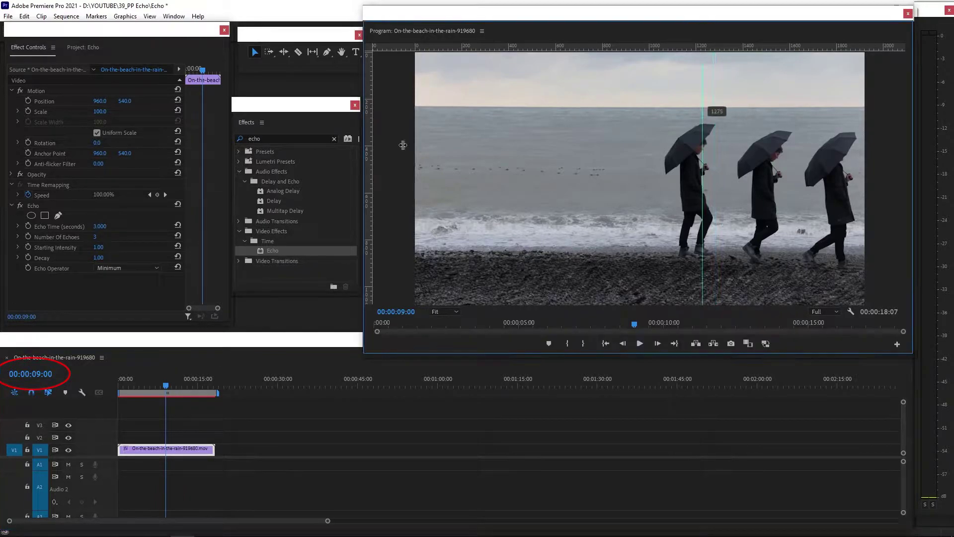
key(Home)
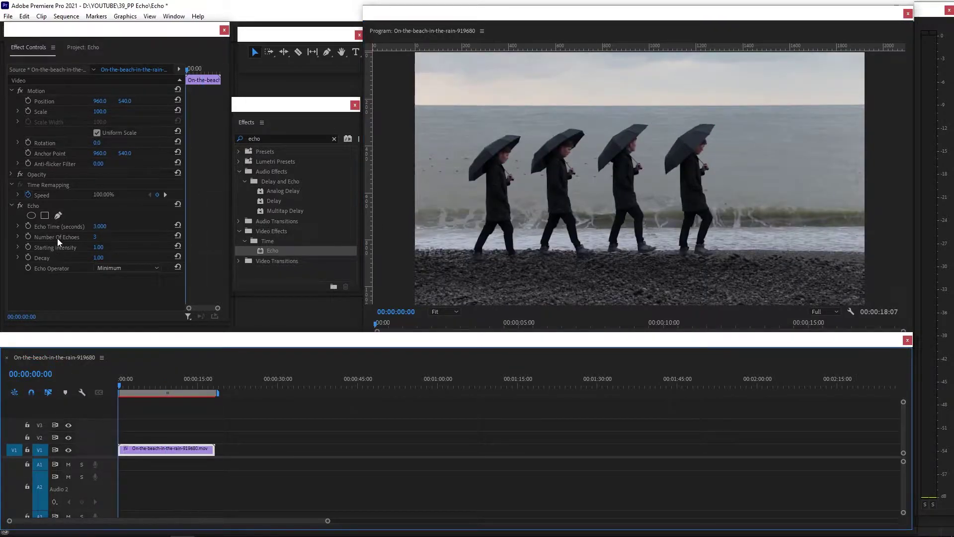
Step: Move the playhead to 00:00:08:15 and set the Echo Time to -3 seconds
drag(133, 385, 164, 384)
click(102, 226)
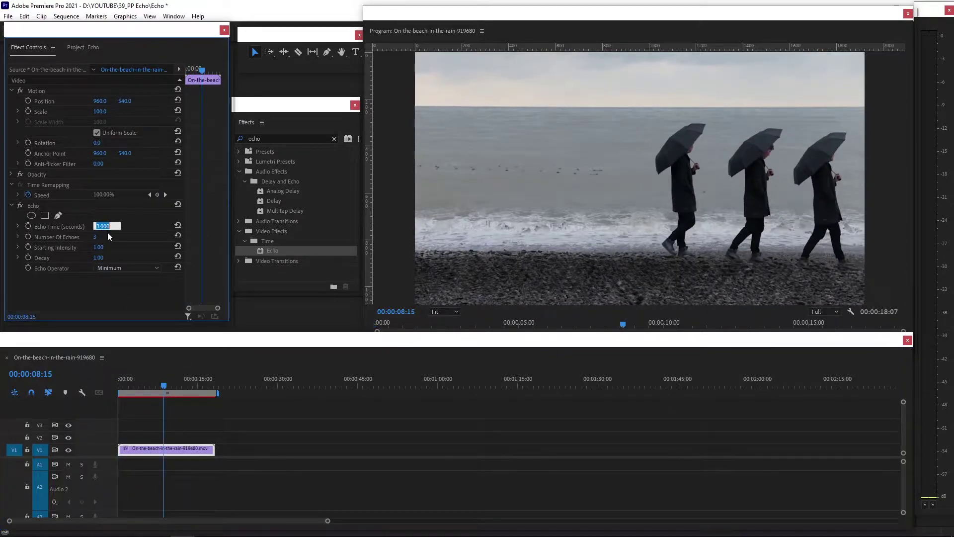
text(-3)
key(Return)
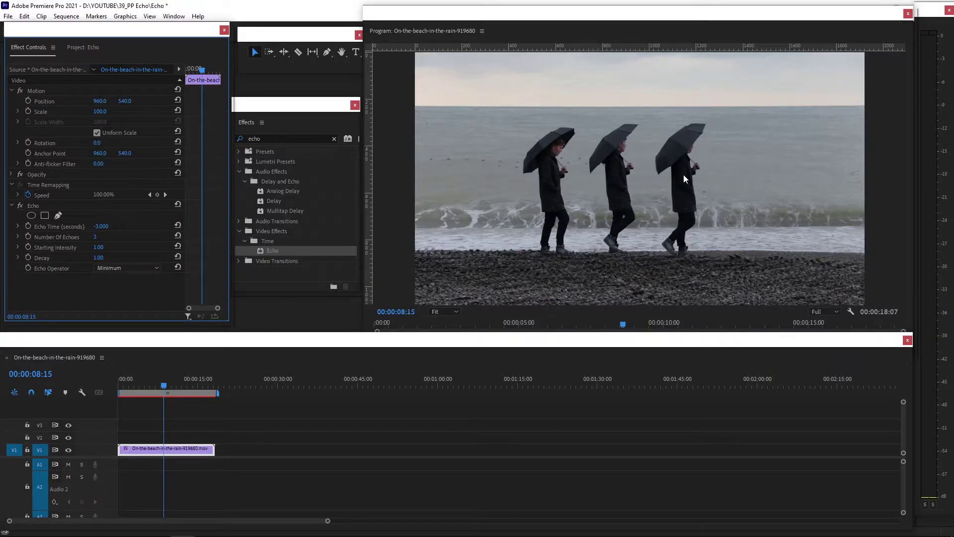
Step: Compare the frame with the Echo effect off and on, and scrub through the clip back to its start
click(20, 205)
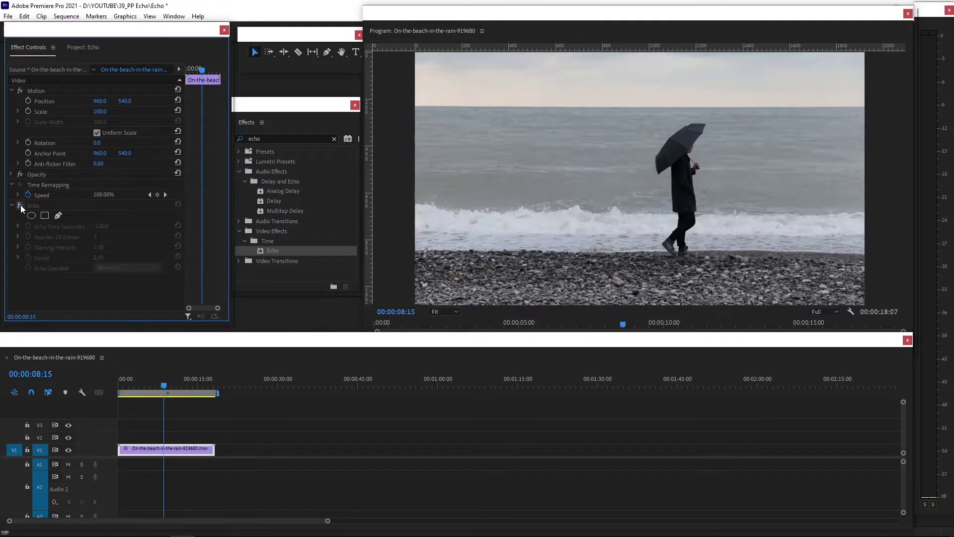
click(20, 205)
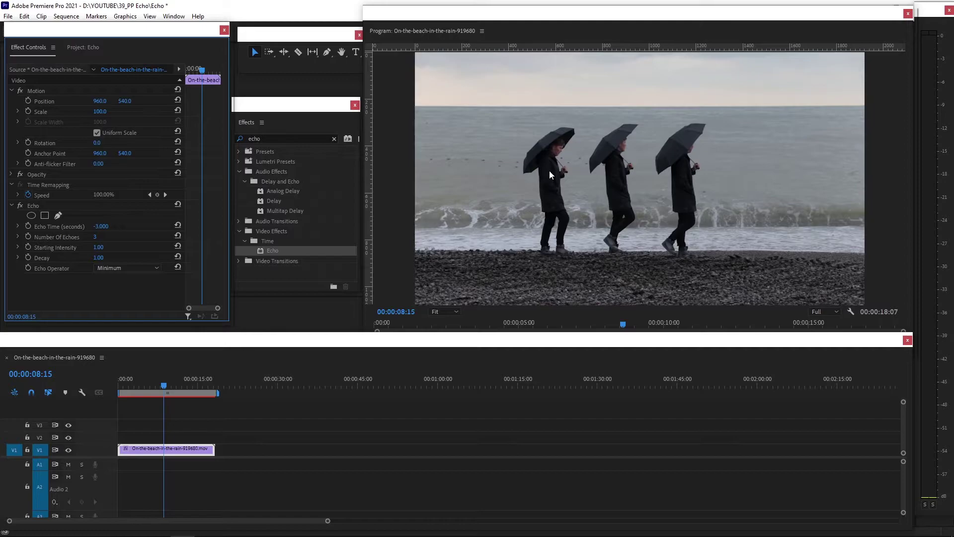
click(163, 383)
drag(163, 383, 166, 384)
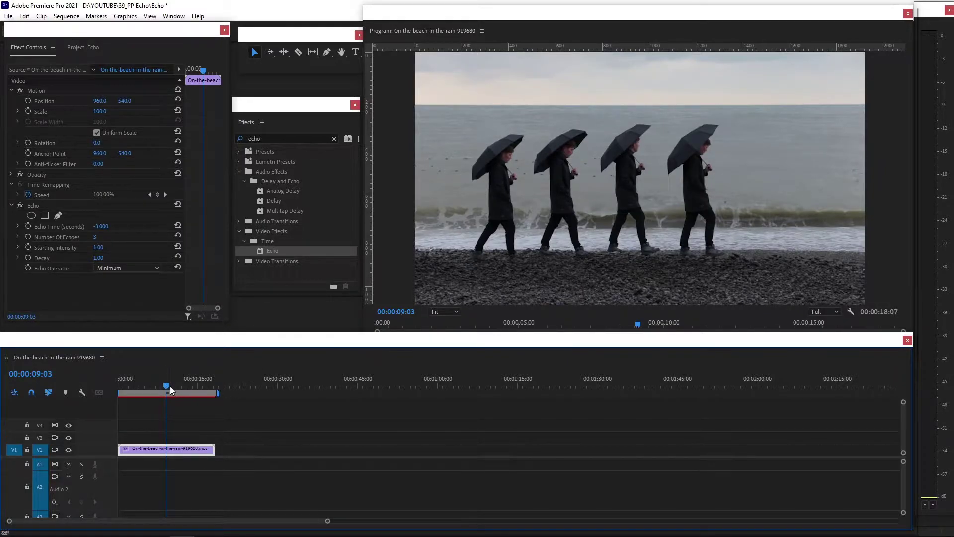
drag(170, 386, 55, 401)
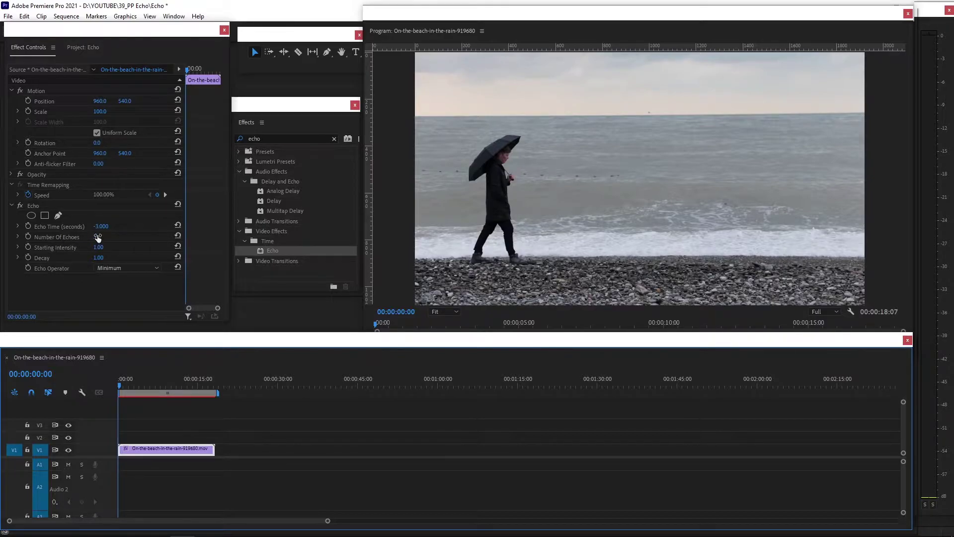
Step: Try a Starting Intensity of 0.30 for the Echo effect and restore it to 1.00
drag(98, 238, 102, 242)
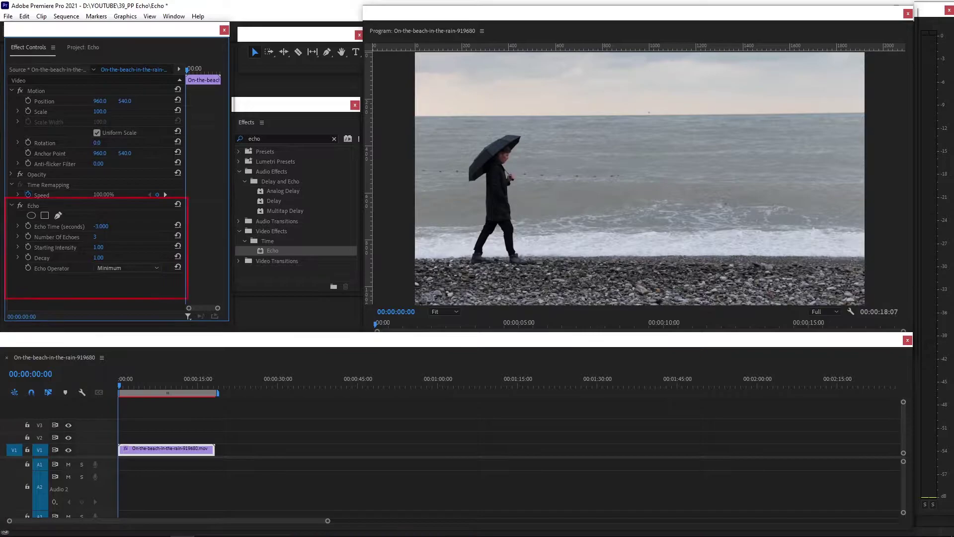
drag(98, 247, 64, 247)
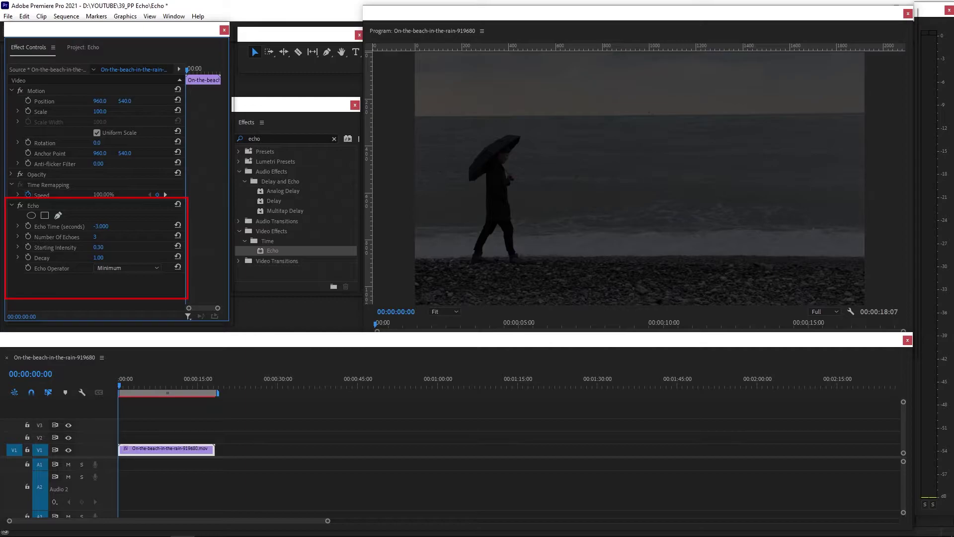
drag(63, 247, 98, 247)
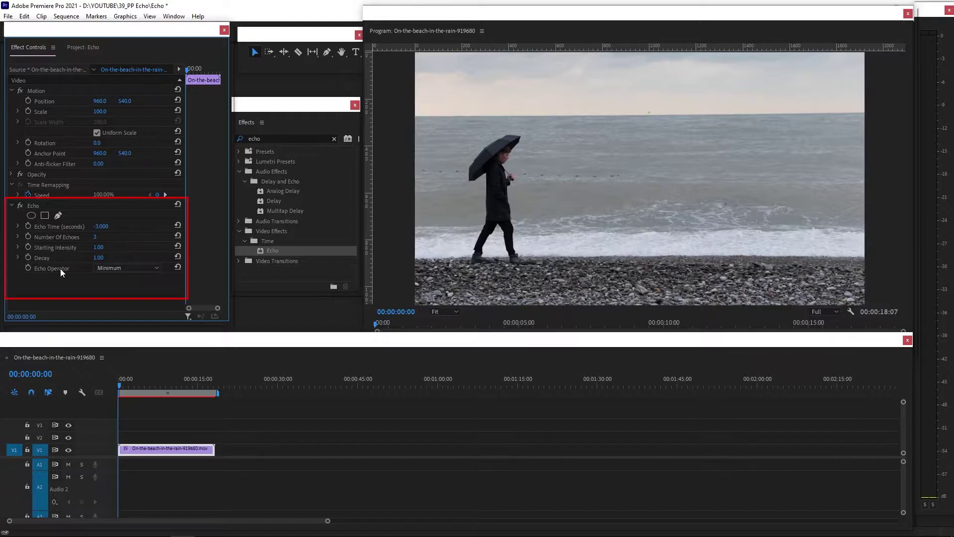
Step: Move the playhead to 00:00:10:11 and set the echo Decay to 0.5
drag(123, 383, 175, 385)
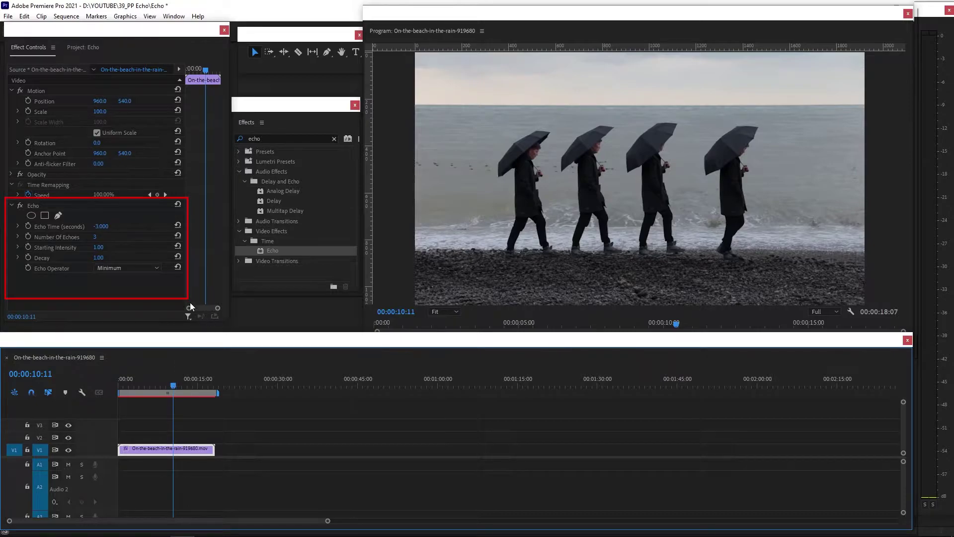
click(99, 258)
text(5)
key(Return)
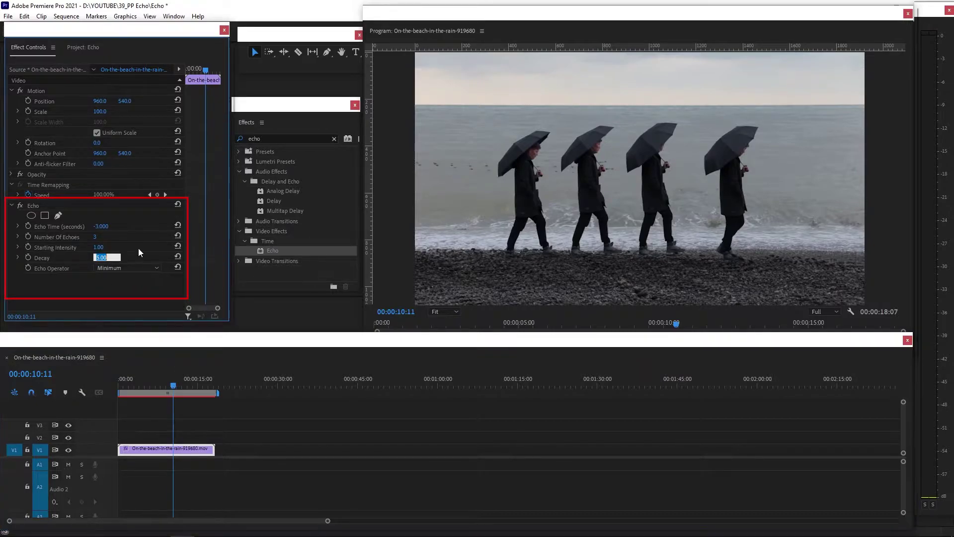
text(0.5)
key(Return)
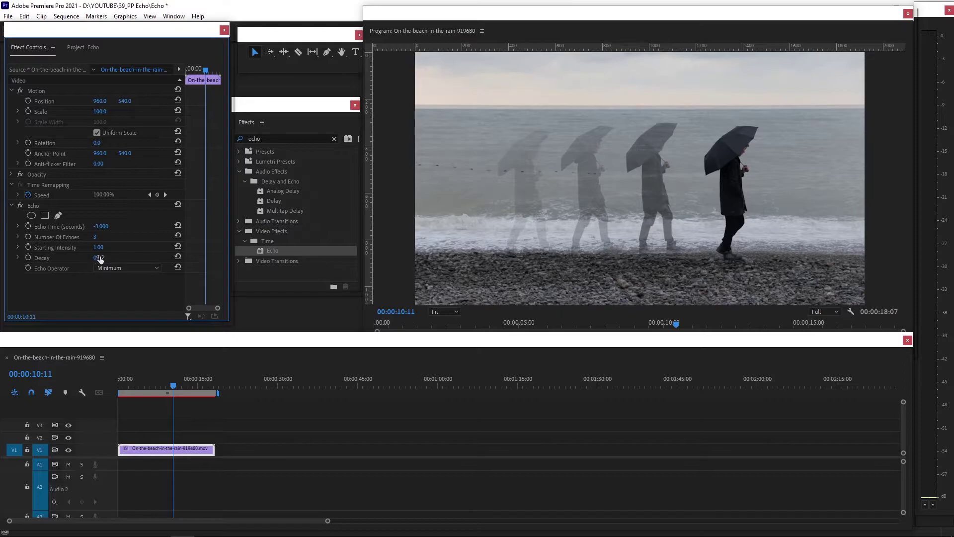
Step: Try an Echo Time of -1.1 seconds and play back the clip
mouse_move(101, 227)
mouse_down()
mouse_move(124, 227)
mouse_move(112, 230)
mouse_up()
click(152, 391)
key(space)
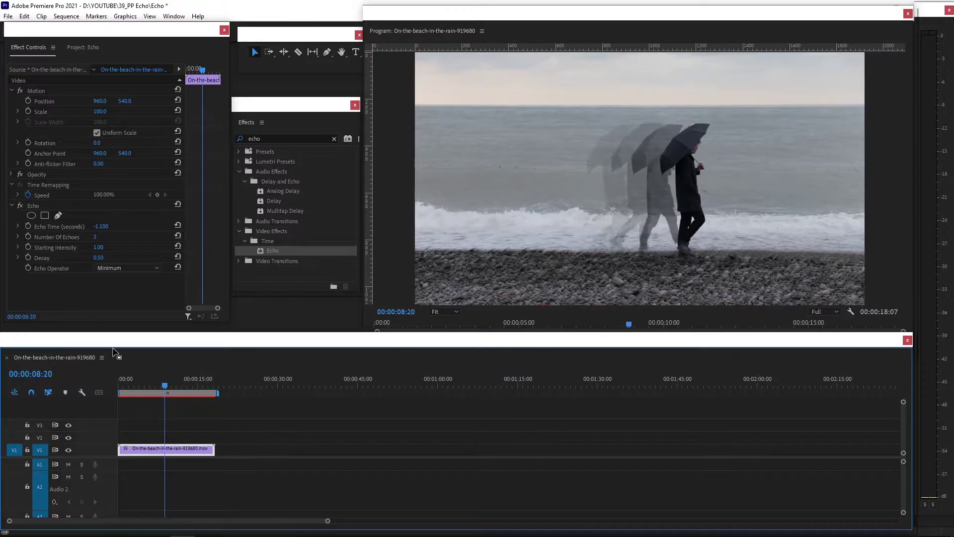
Step: Set the Echo Time back to -3 seconds
click(101, 226)
text(-)
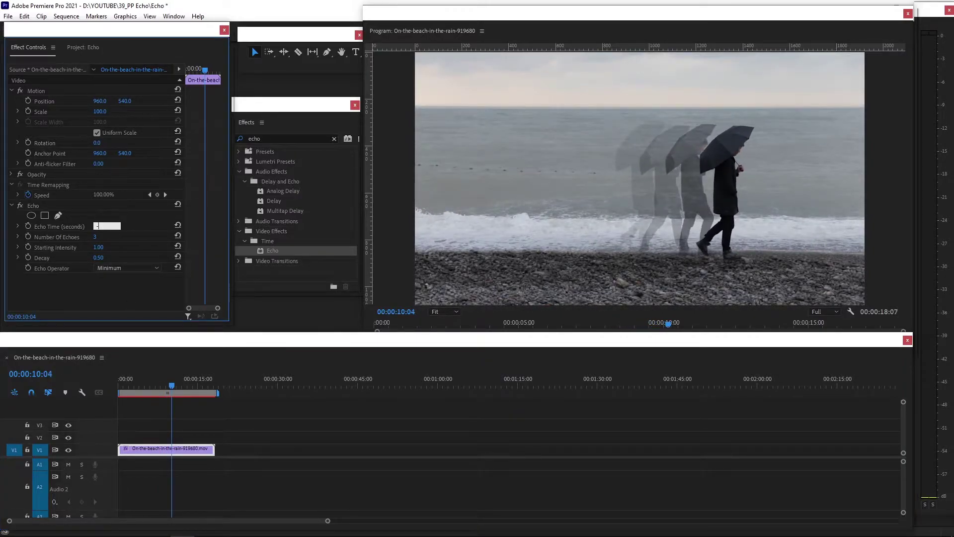
text(3)
key(Return)
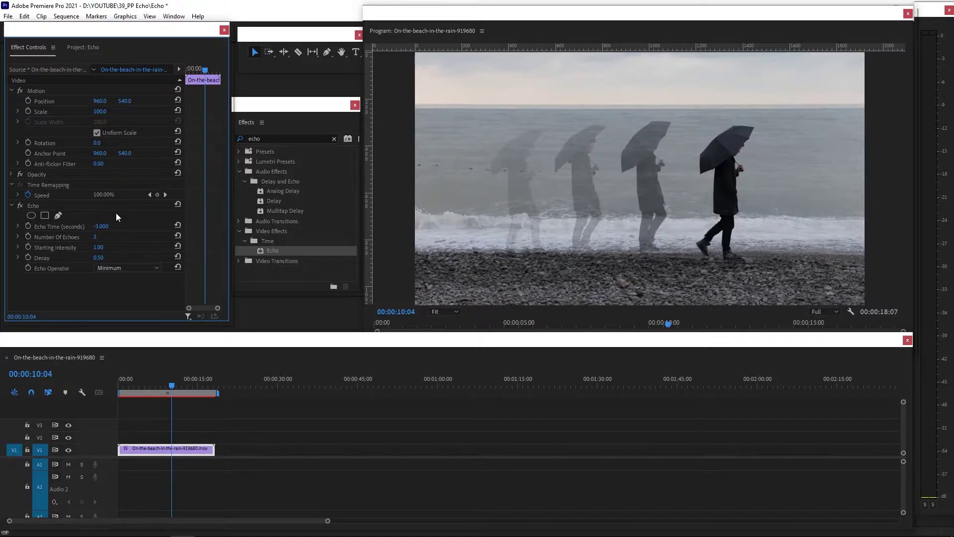
Step: Set the echo Decay back to 1 and preview the clip's playback
click(101, 255)
drag(119, 385, 138, 386)
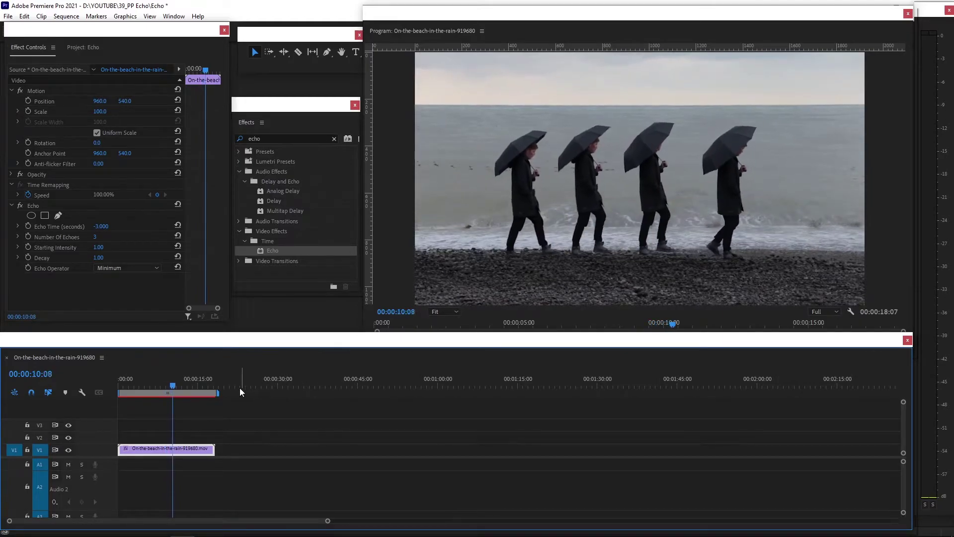
key(space)
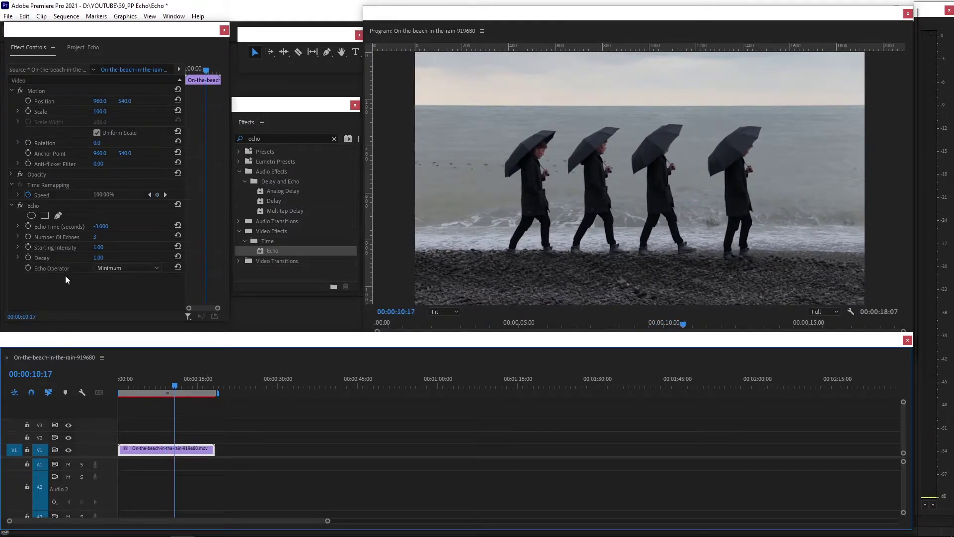
Step: Try the Add and Maximum echo operators on the beach clip
click(157, 266)
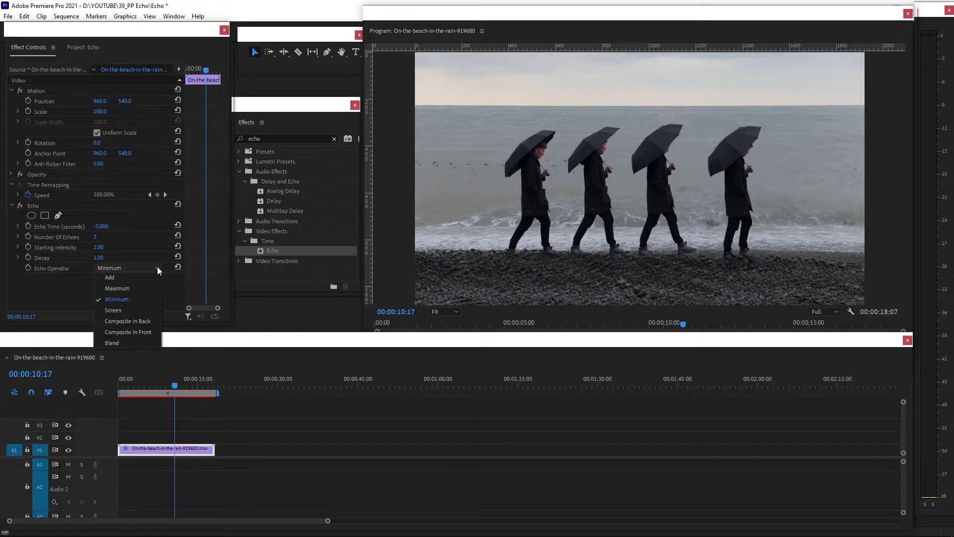
click(118, 277)
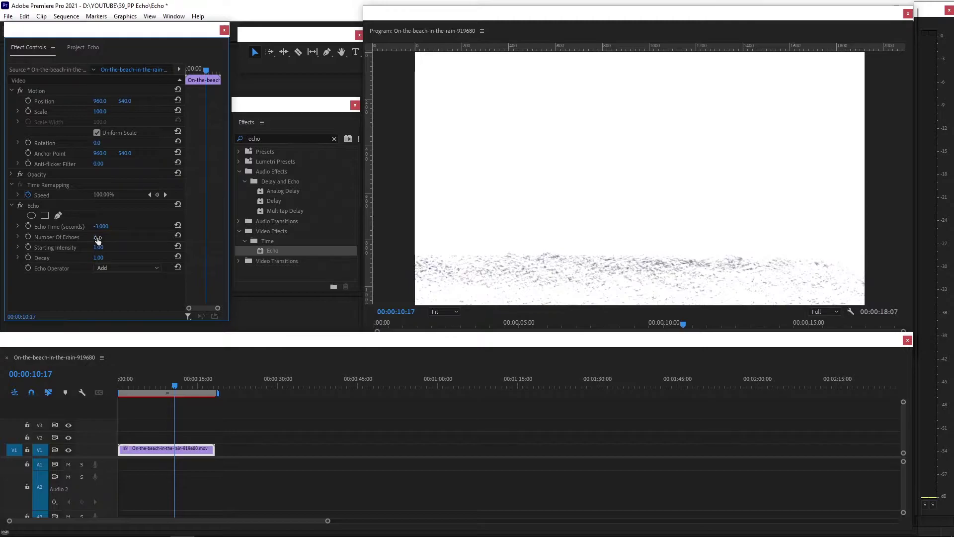
click(118, 267)
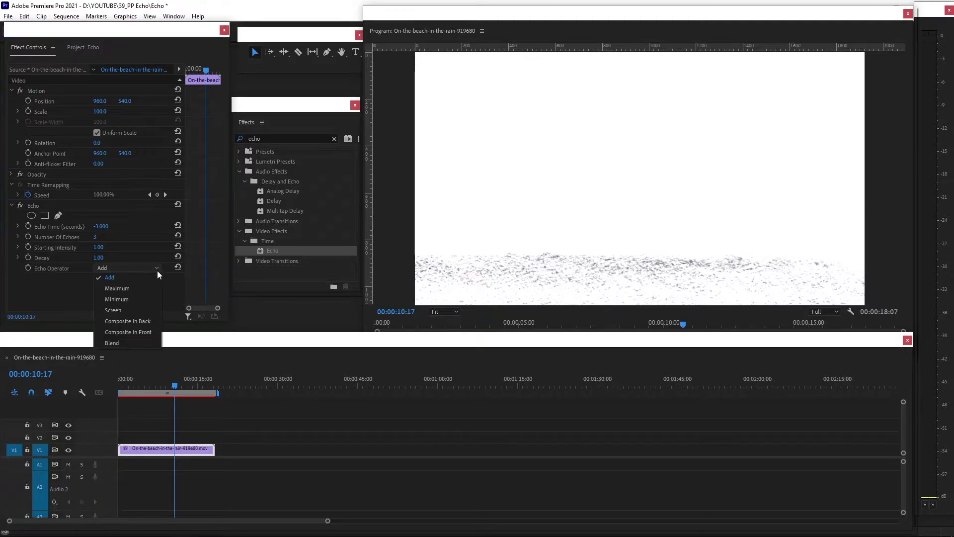
click(128, 288)
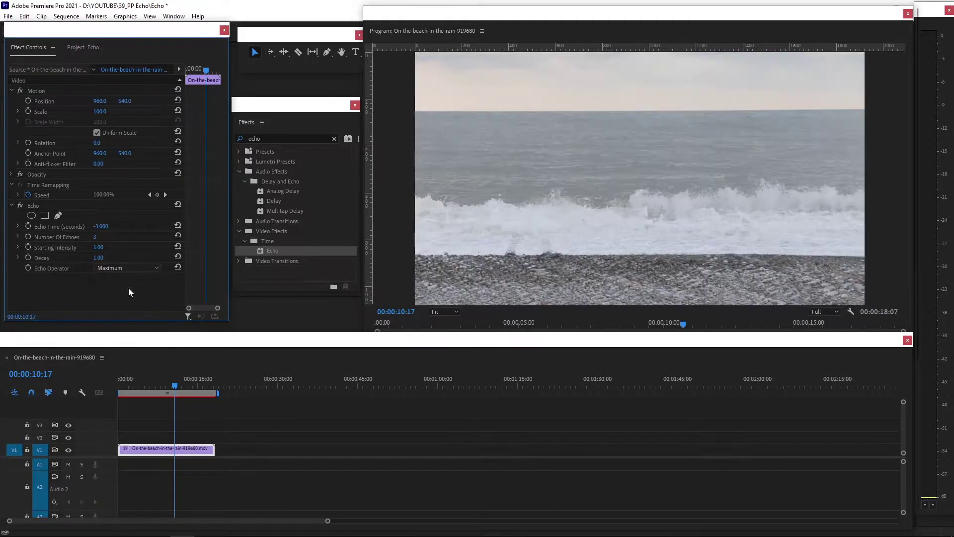
Step: Play back the beach clip from its start and scrub to 00:00:10:06 to examine the Maximum operator's look
drag(163, 390, 118, 398)
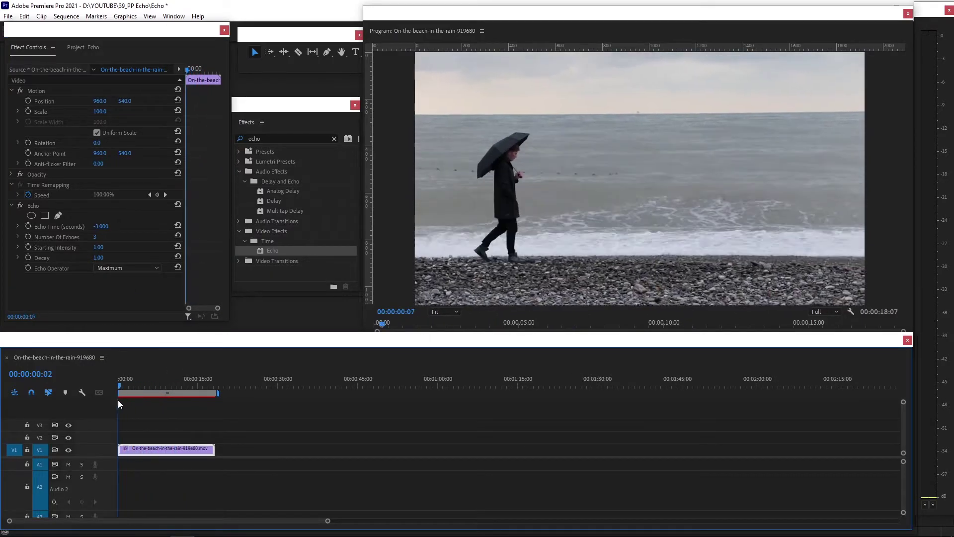
key(space)
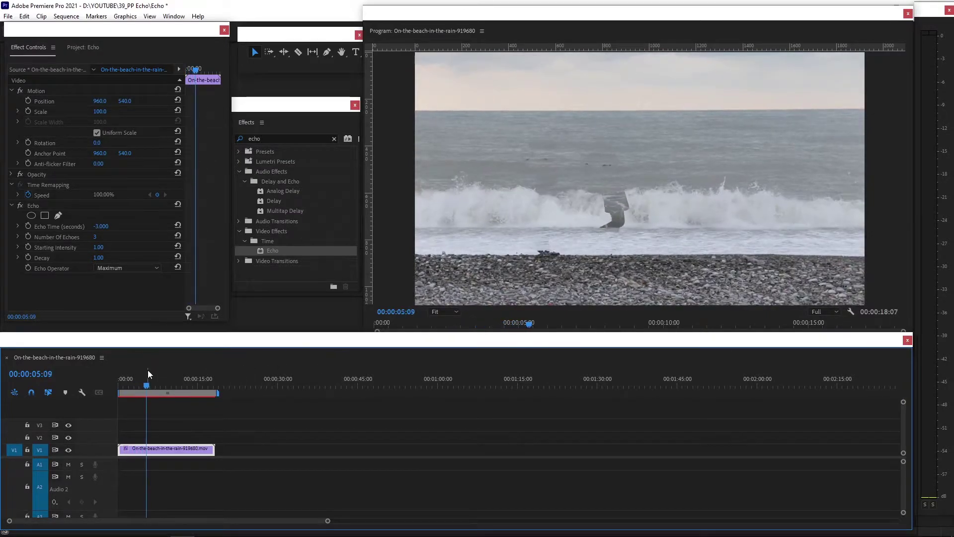
click(142, 383)
drag(141, 383, 172, 395)
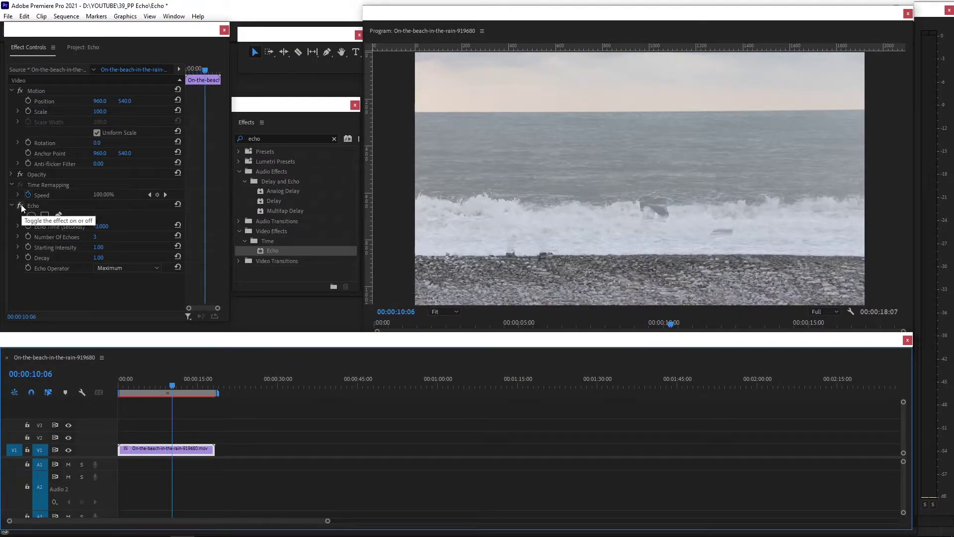
Step: Switch the Echo effect off and on again for comparison, and set the Echo Operator back to Minimum
click(20, 205)
click(20, 205)
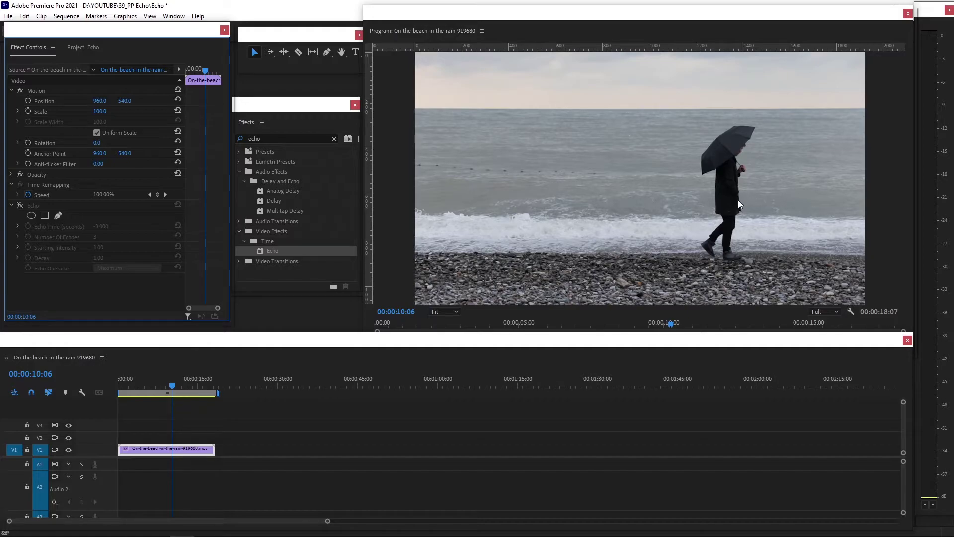
click(20, 205)
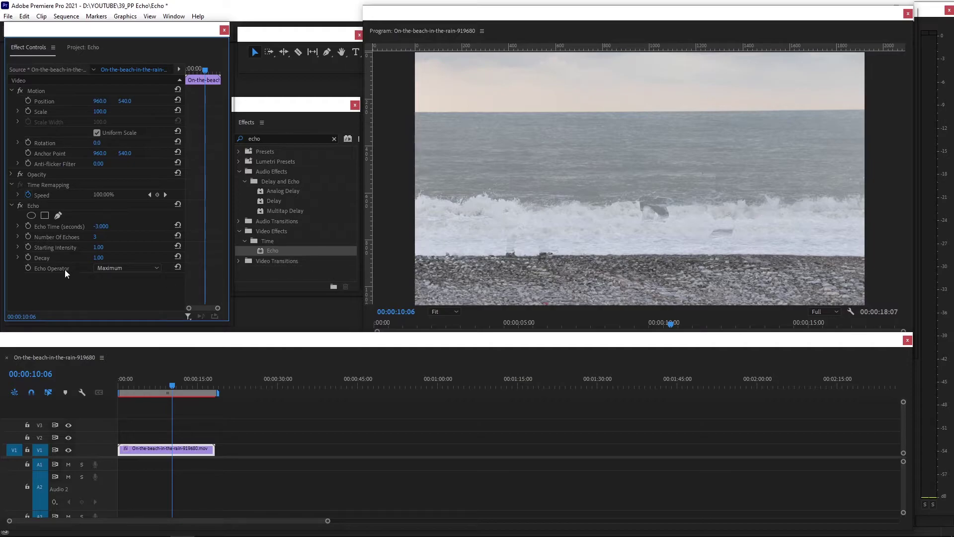
click(132, 267)
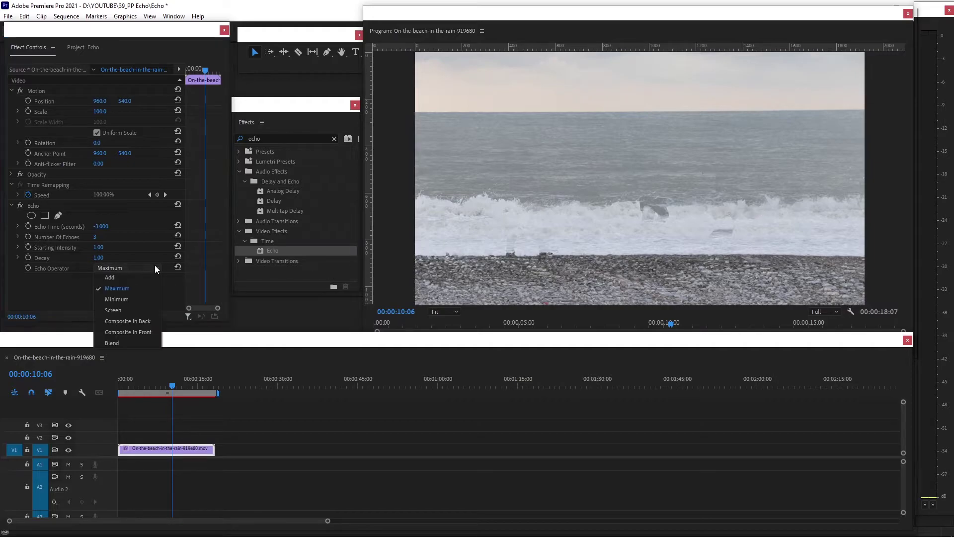
click(124, 300)
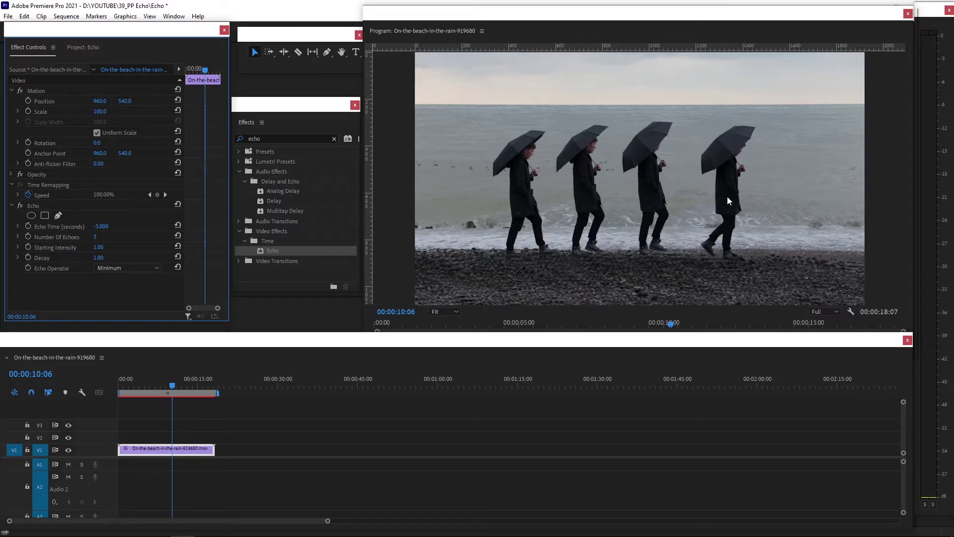
Step: Try the Screen, Composite In Back, Composite In Front and Blend echo operators on the beach clip
click(145, 267)
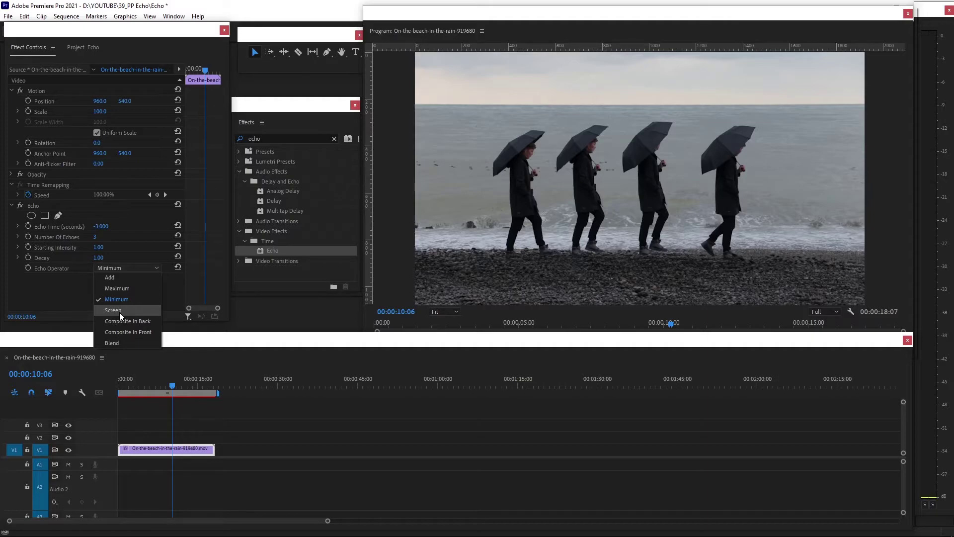
click(120, 312)
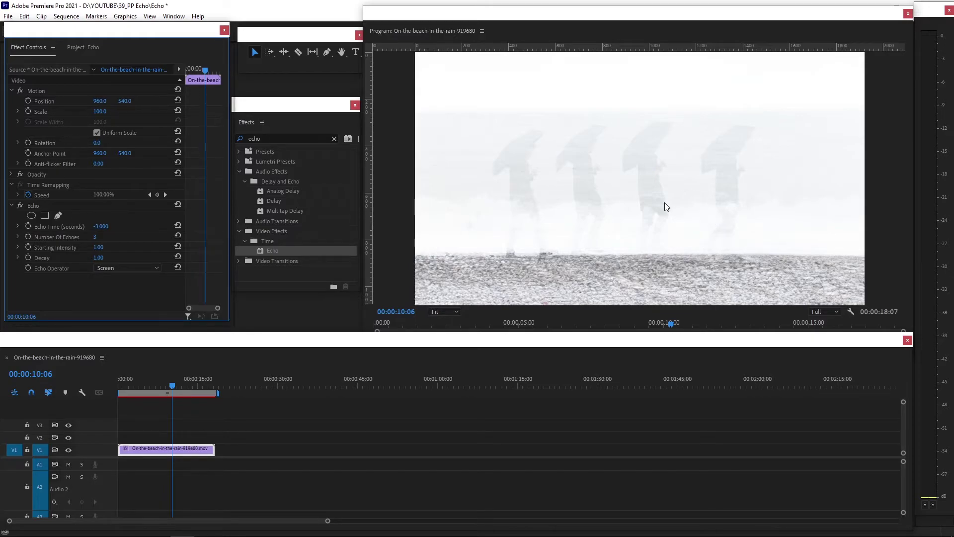
click(156, 268)
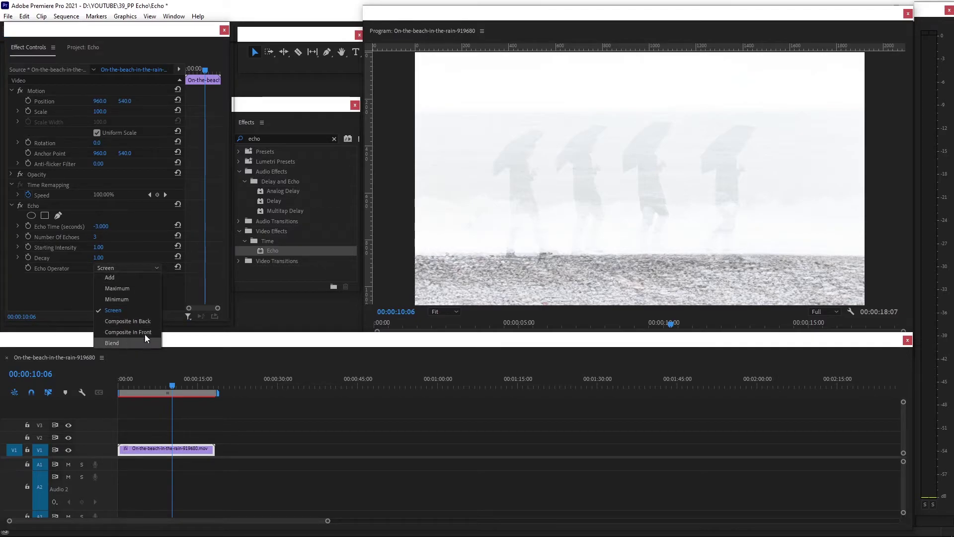
click(150, 321)
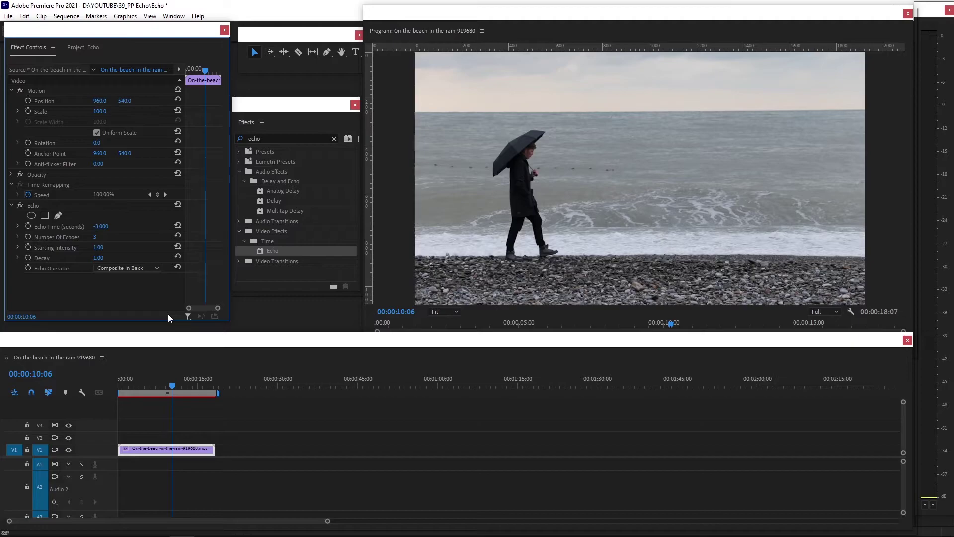
click(156, 266)
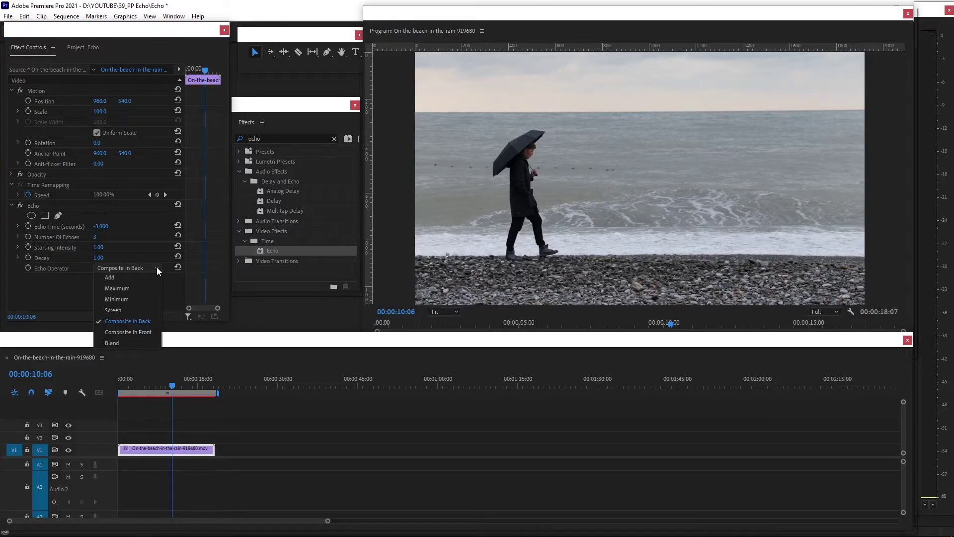
click(145, 333)
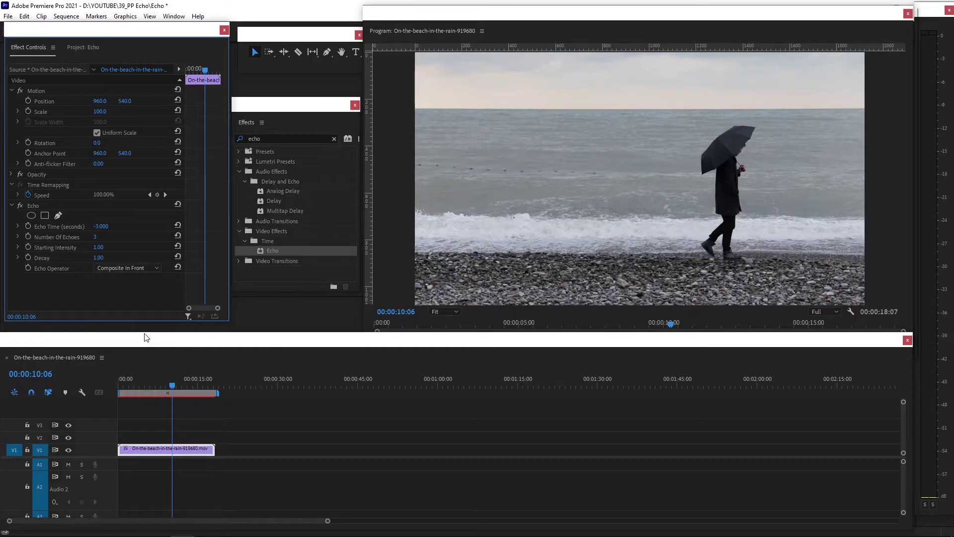
click(156, 267)
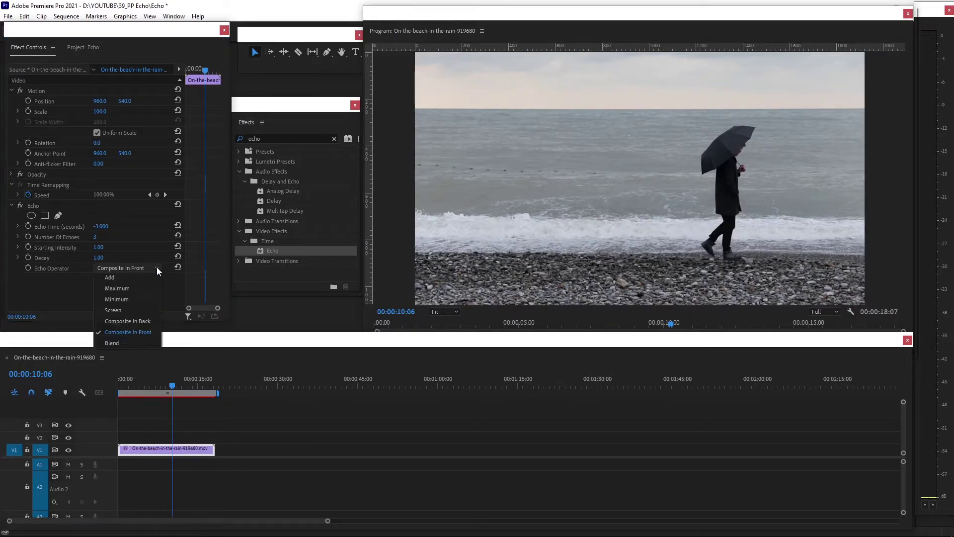
click(123, 342)
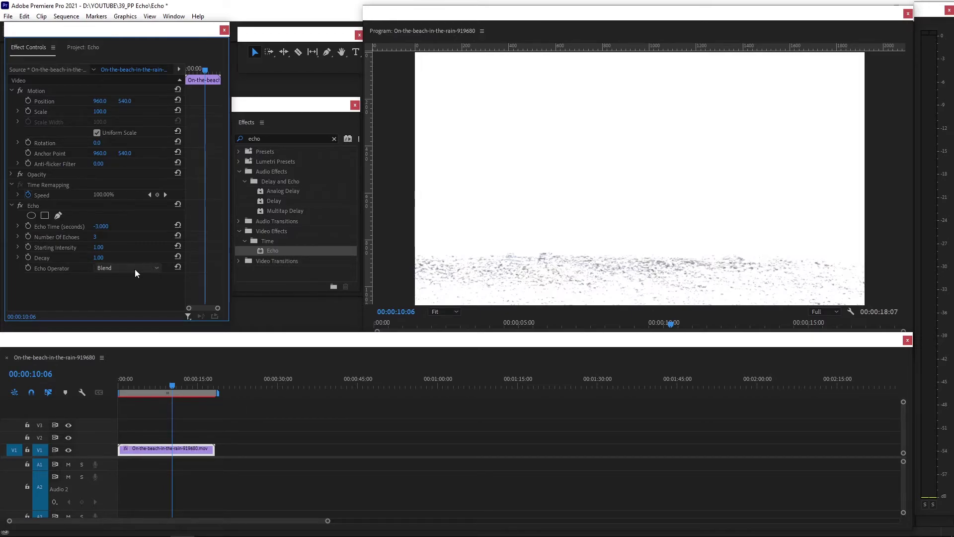
Step: Return the Echo Operator to Minimum and preview the beach clip full screen from its start
click(156, 268)
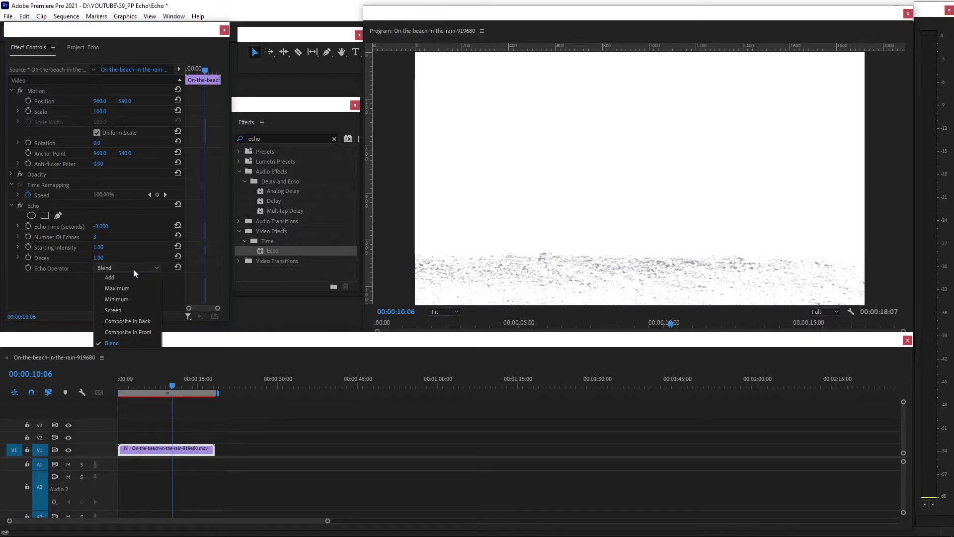
click(132, 299)
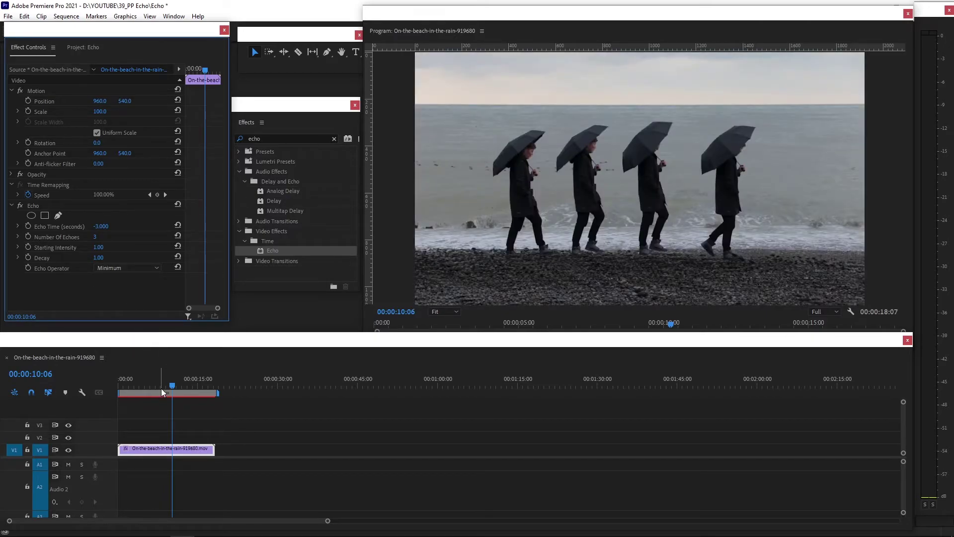
drag(162, 387, 100, 395)
key(ctrl+grave)
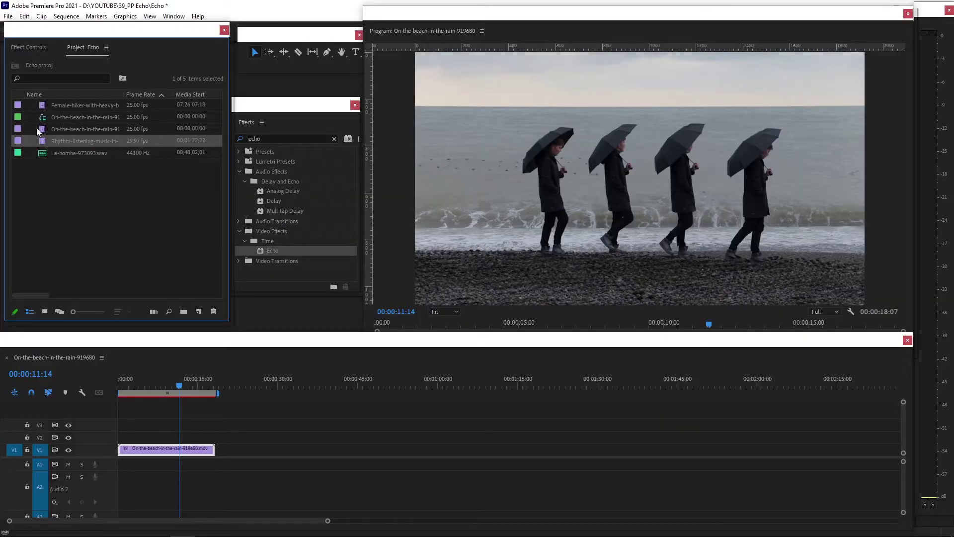
Step: Place the female hiker clip after the beach clip on V1 at a Scale of 50 and preview it full screen
drag(43, 105, 217, 450)
text(50)
key(Return)
click(221, 388)
key(ctrl+grave)
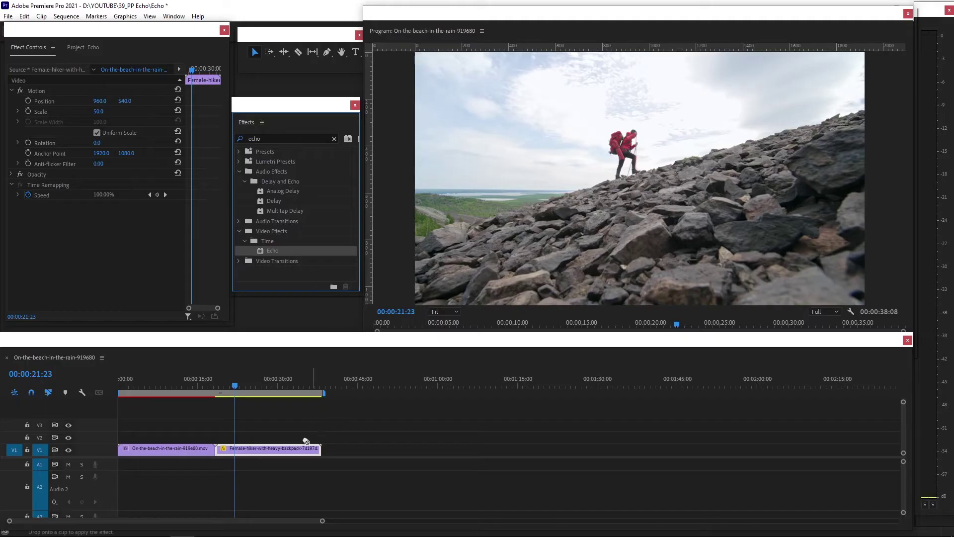
Step: Apply the Echo video effect to the hiker clip with the Minimum operator and an Echo Time of 3 seconds
drag(276, 453, 279, 454)
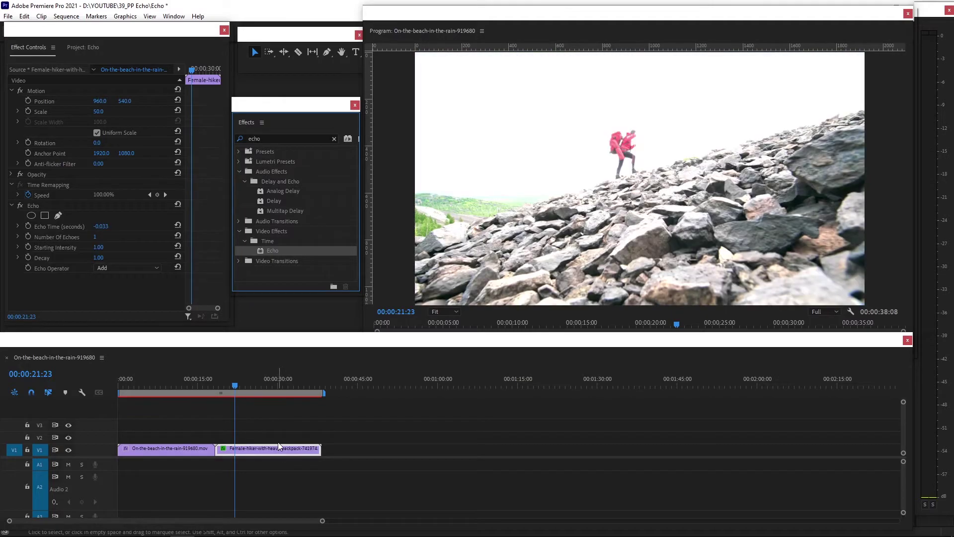
click(156, 266)
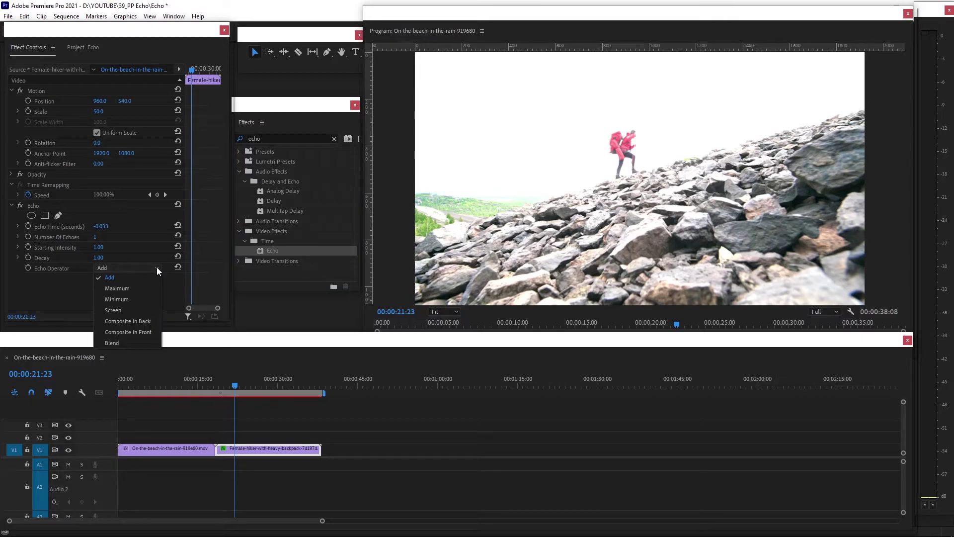
click(139, 299)
click(102, 226)
text(3)
key(Return)
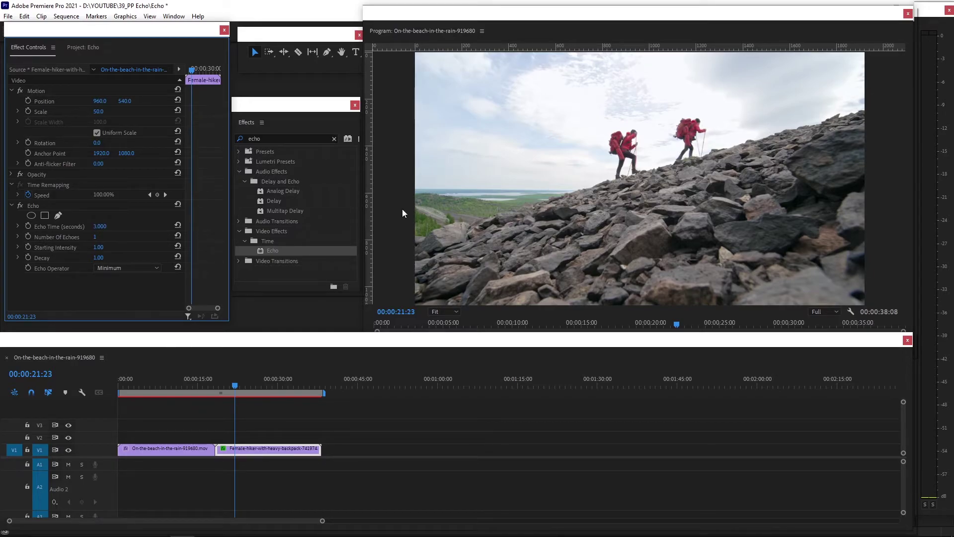
Step: Set the hiker clip's Number Of Echoes to 2 and play the clip back from its start
text(2)
key(Return)
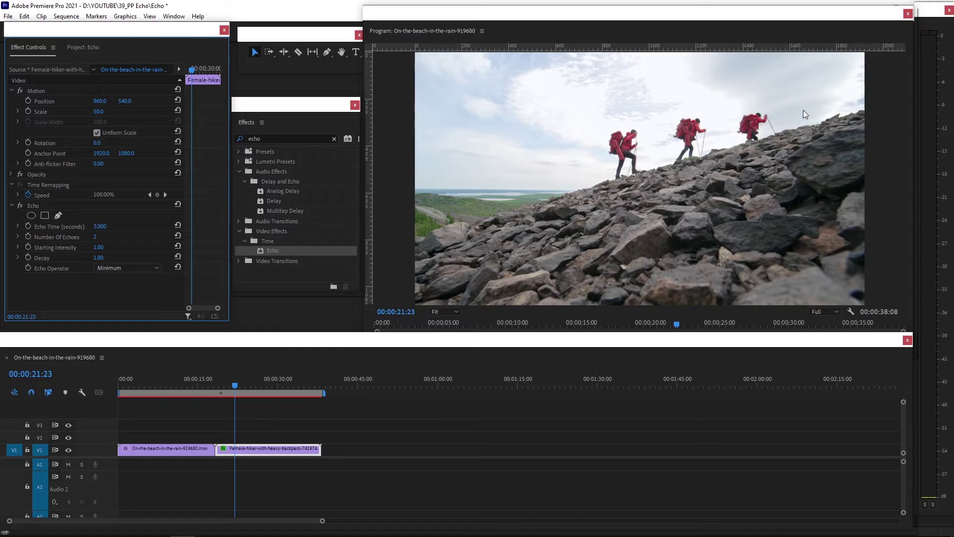
click(220, 388)
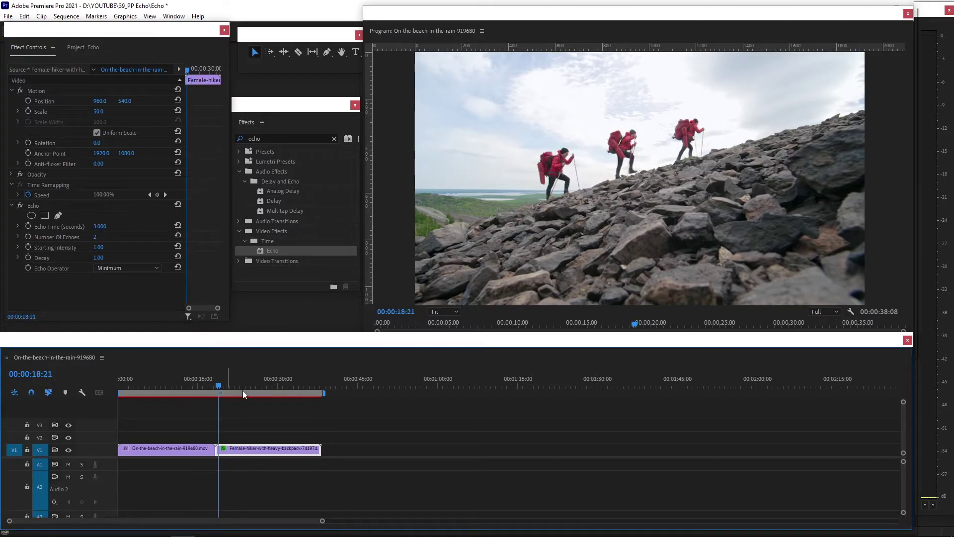
key(space)
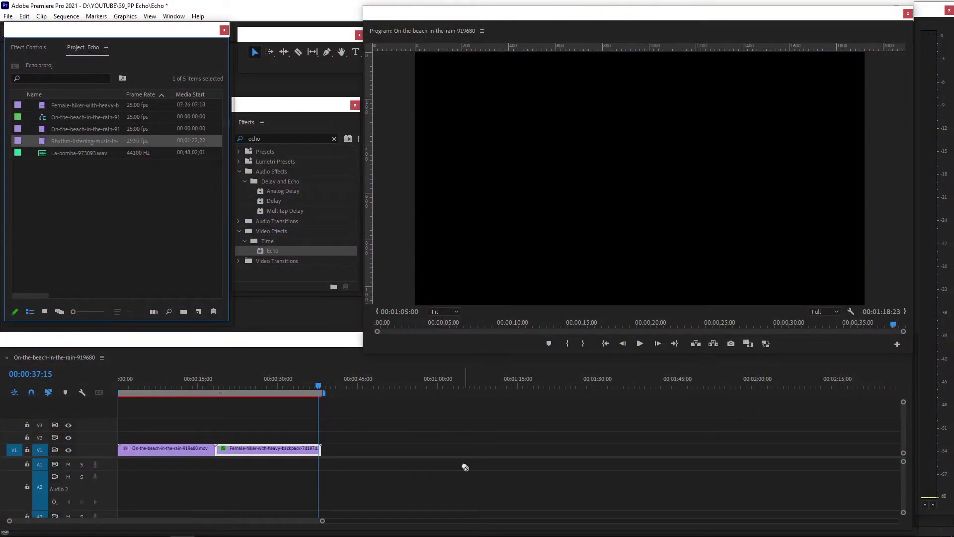
Step: Place the rhythm listening music clip after the hiker clip on V1 and play it back
drag(465, 467, 331, 453)
drag(335, 387, 326, 387)
key(space)
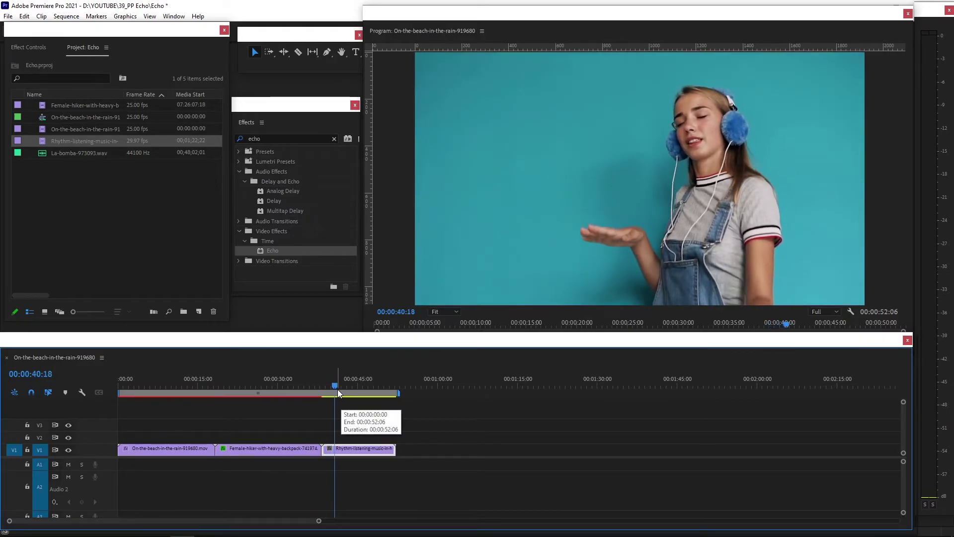
Step: Apply the Echo video effect to the rhythm music clip with the Minimum operator and an Echo Time of 2 seconds
drag(262, 253, 359, 450)
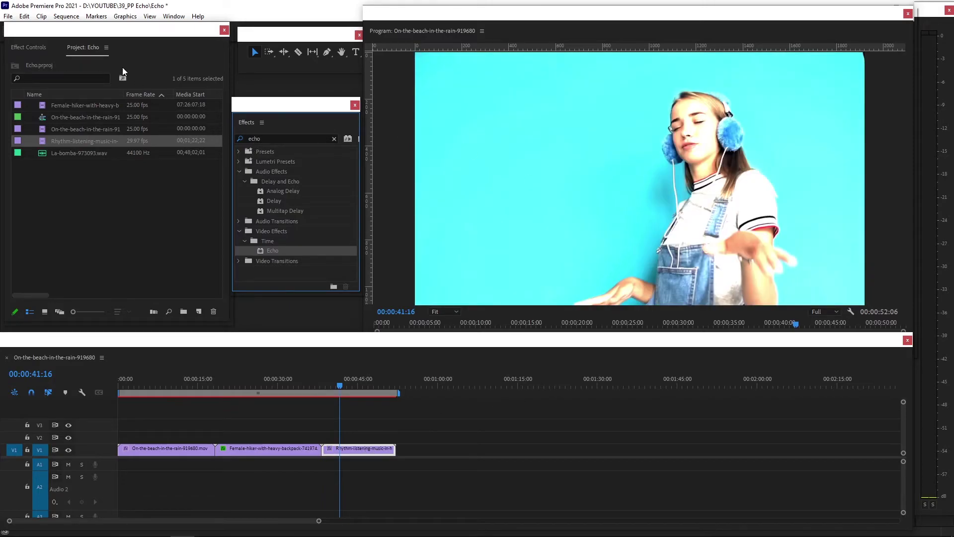
click(28, 47)
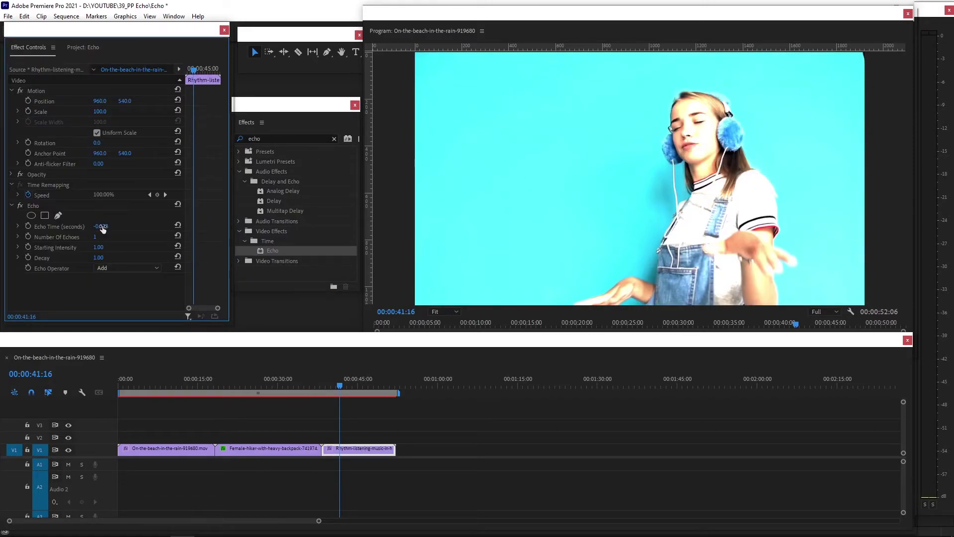
text(2)
key(Return)
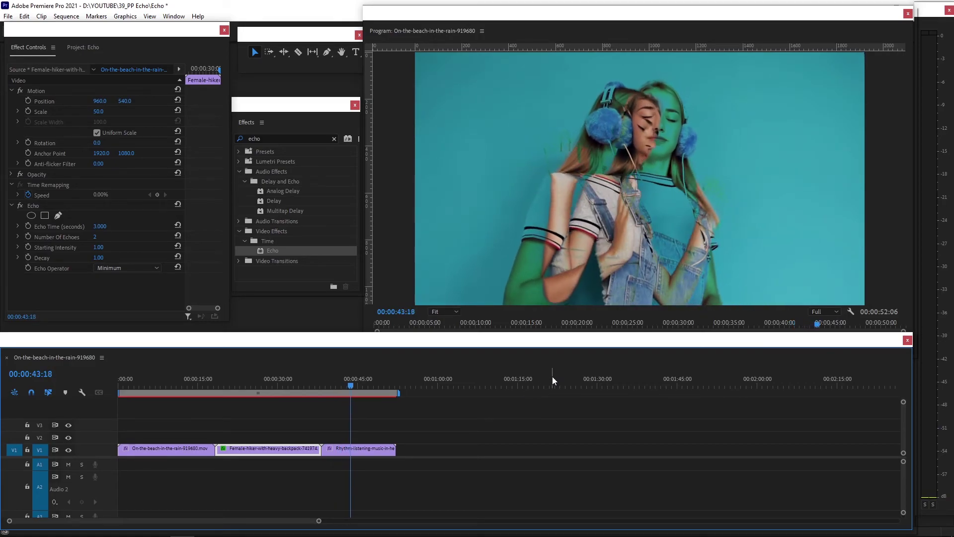
Step: Change the rhythm music clip's Echo Operator to Screen and play the clip back
key(space)
click(154, 267)
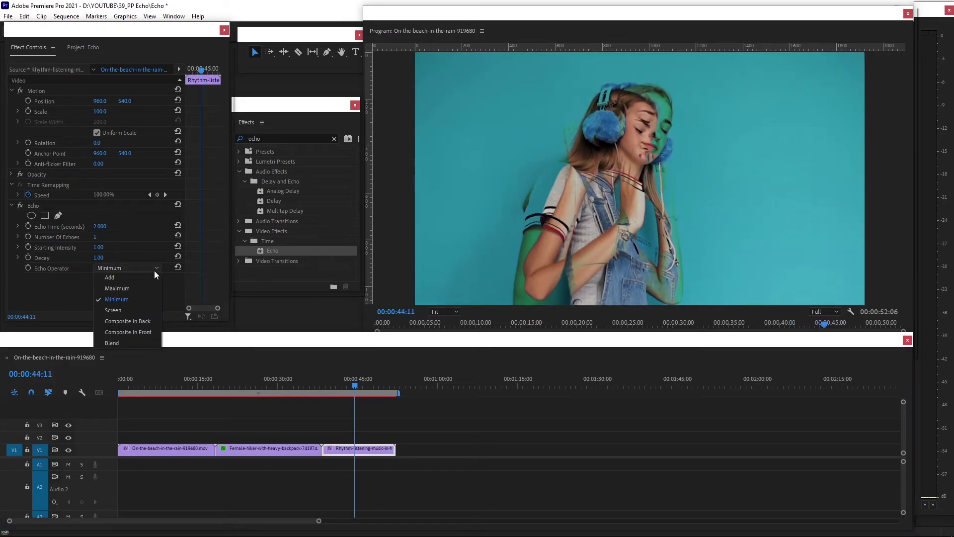
click(122, 310)
key(space)
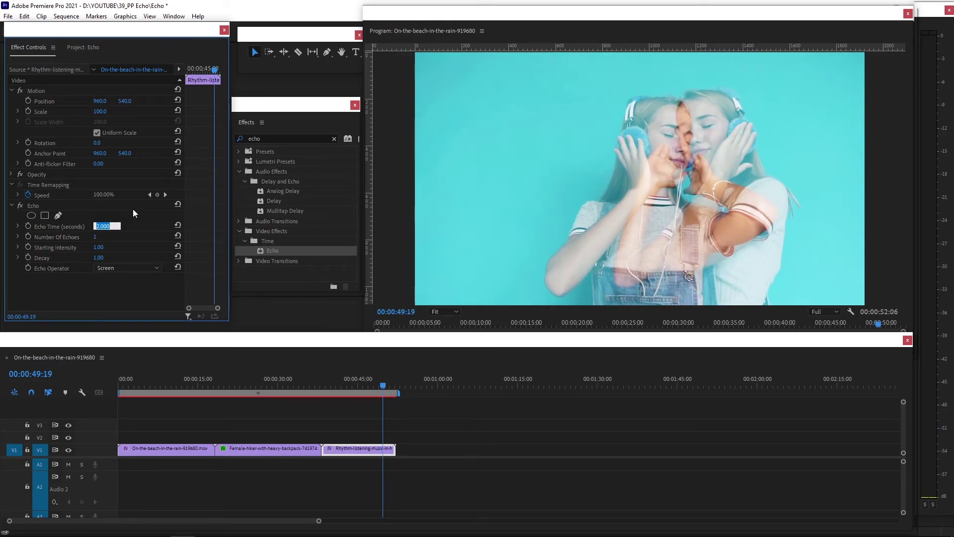
Step: Set the rhythm music clip's Echo Time to 3 seconds and preview the clip full screen
text(3)
key(Return)
drag(313, 387, 339, 396)
key(ctrl+grave)
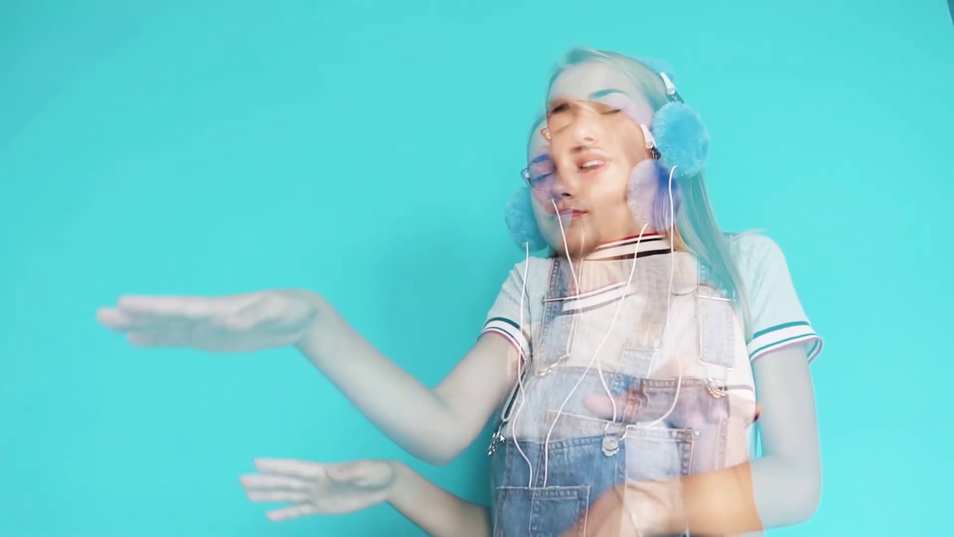